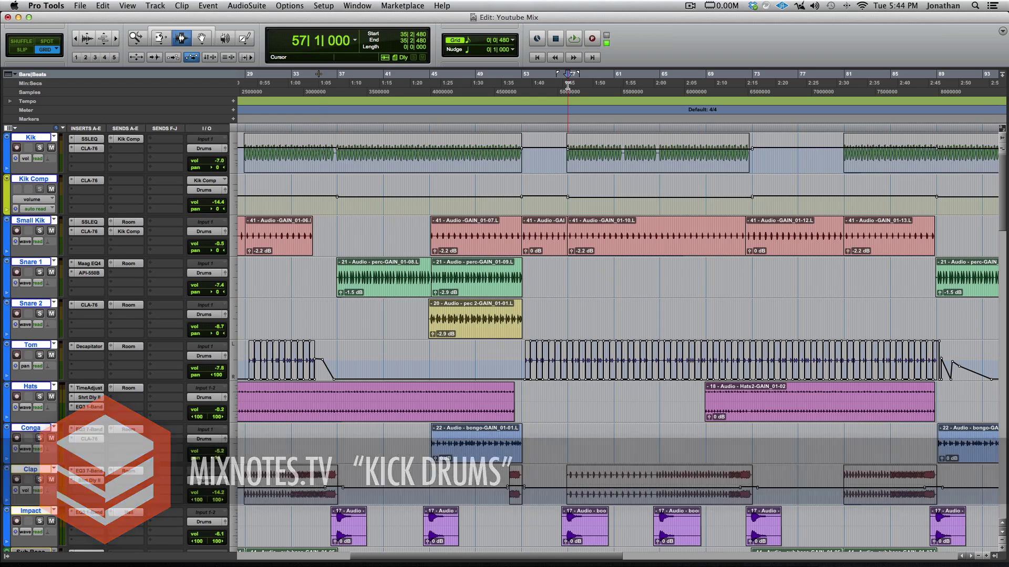
Audition the full mix from bar 57, and solo all the drum tracks to hear them from the same point.
key("space")
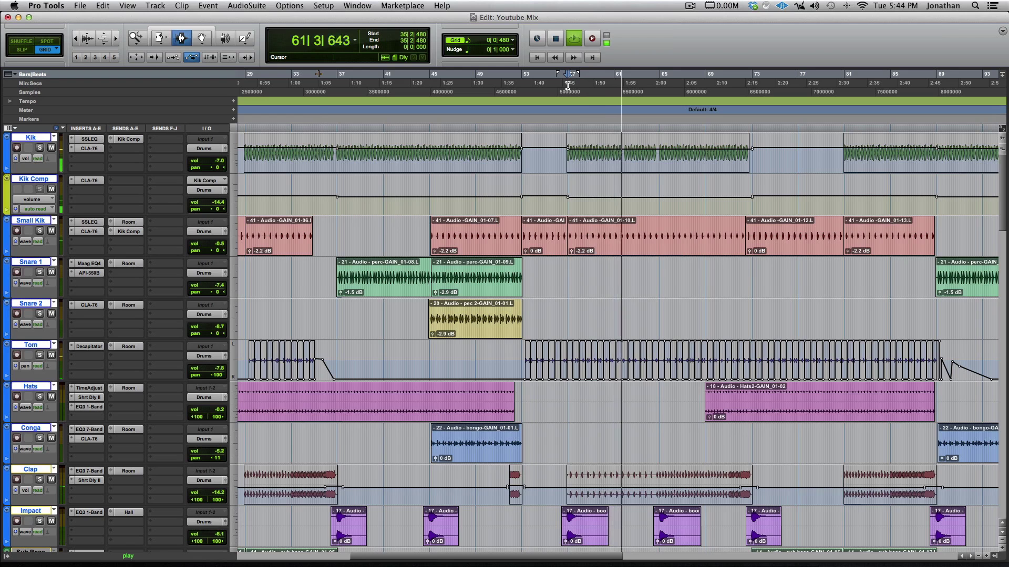
key("space")
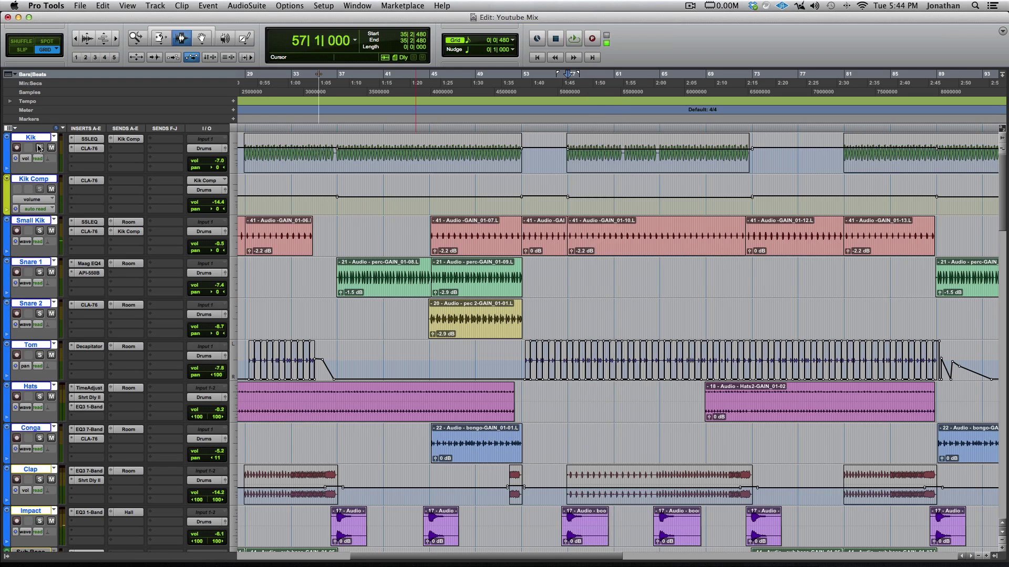
scroll(41, 171, "down", 6)
left_click(39, 272, "alt+shift")
scroll(112, 272, "up", 6)
key("space")
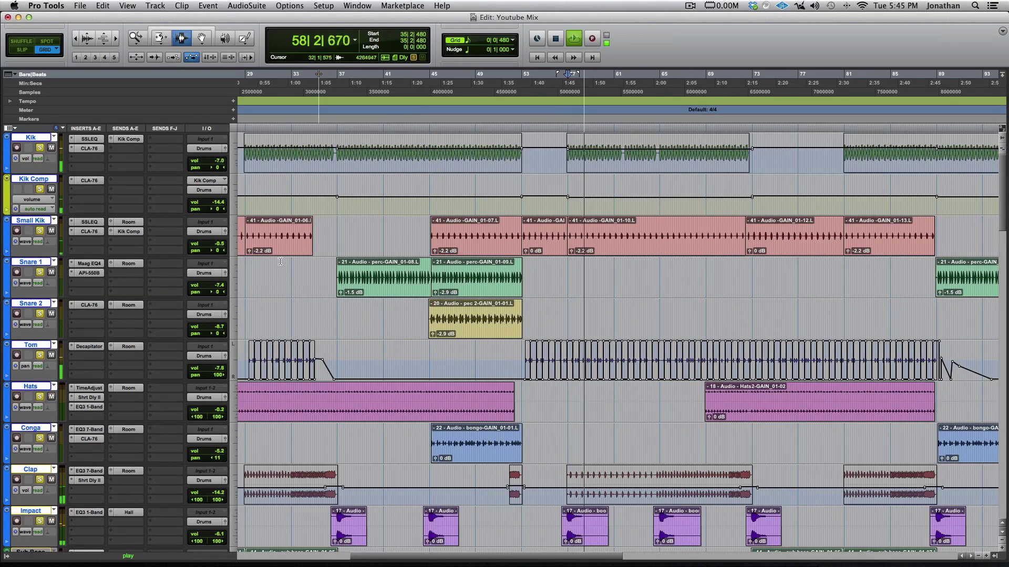
key("space")
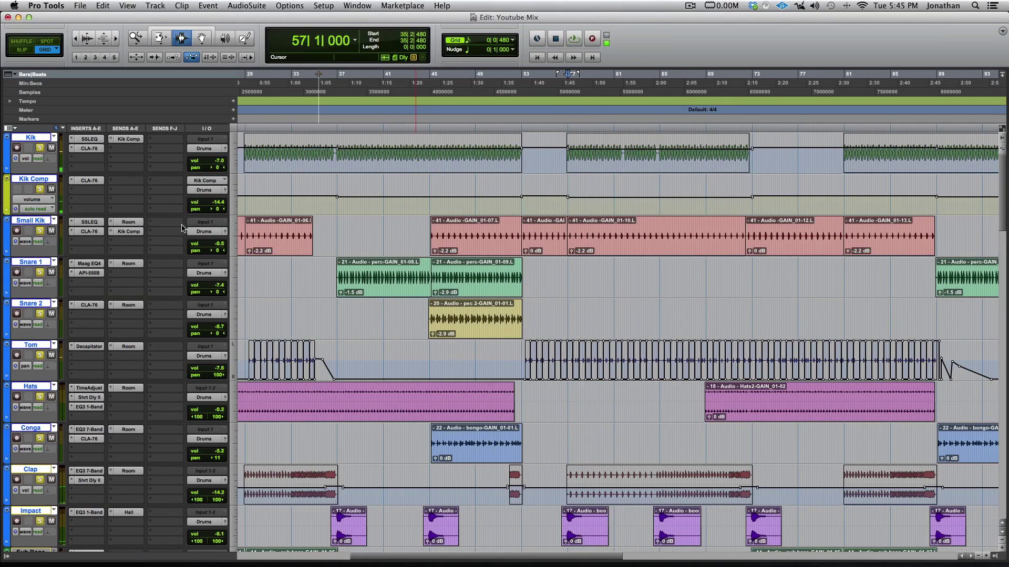
Clear the drum solos, solo the Kik track on its own, and audition it from bar 57.
left_click(40, 148, "alt")
left_click(39, 148)
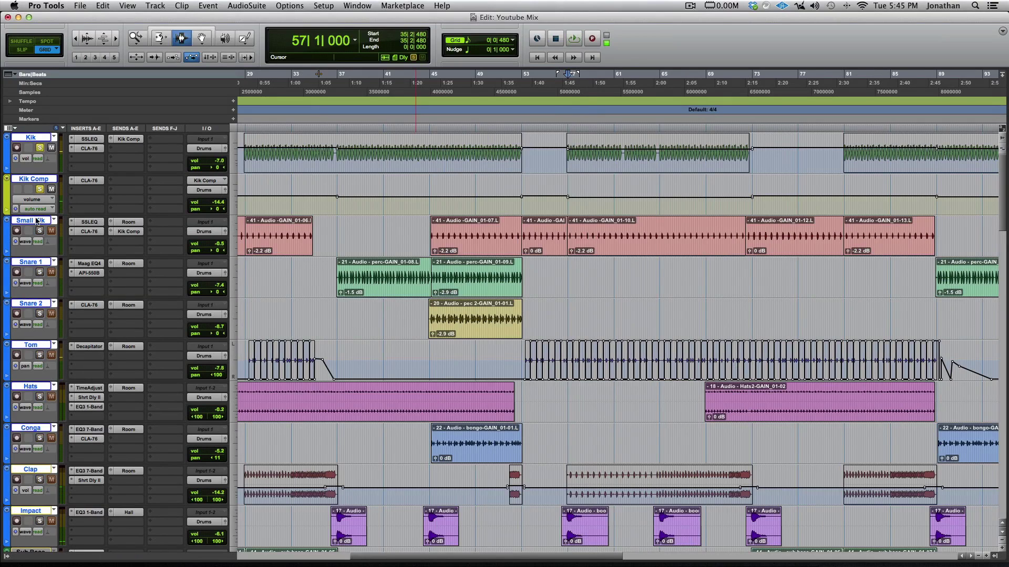
key("space")
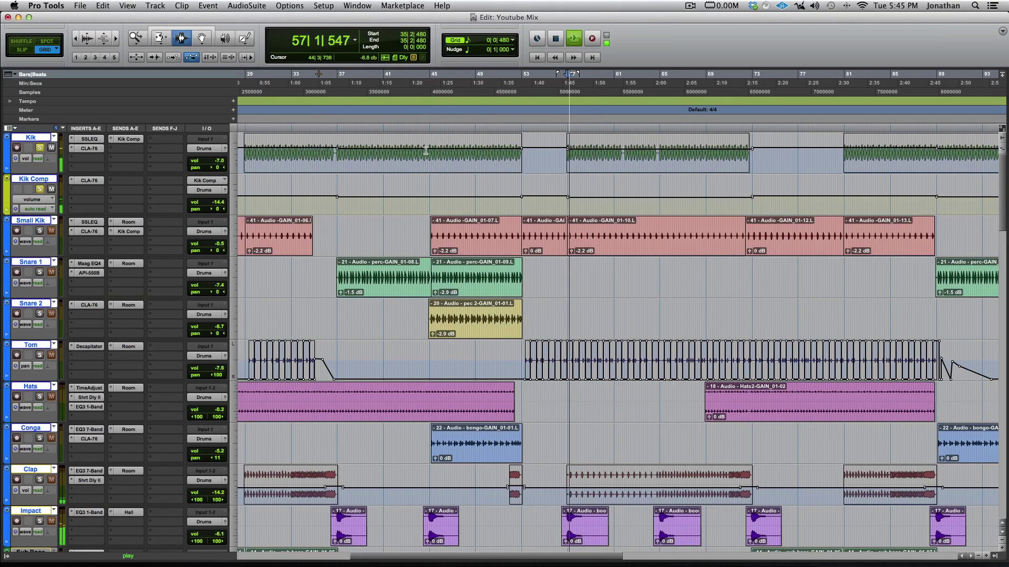
key("space")
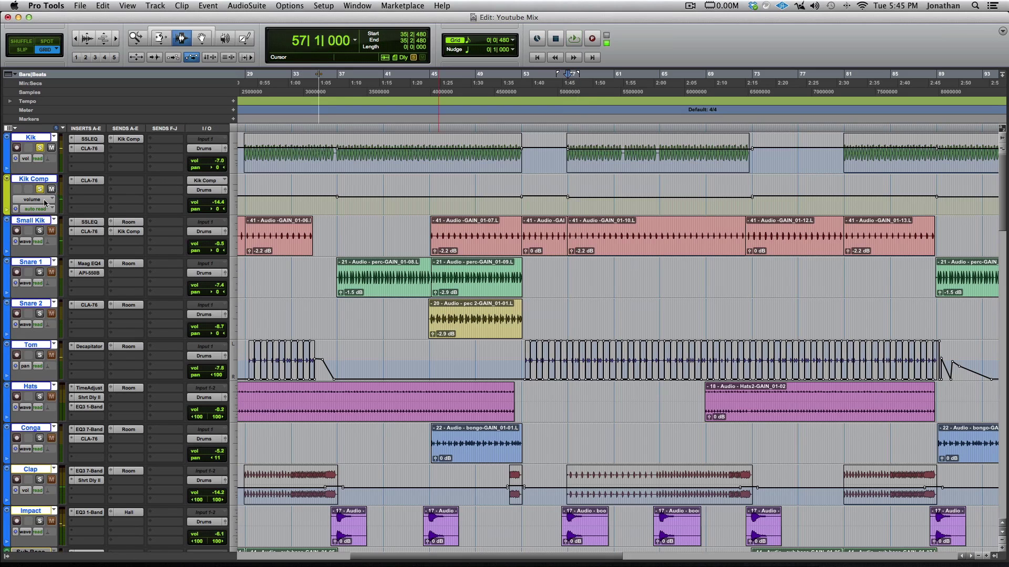
Solo only the Small Kik track, audition it from bar 57, and turn its solo off.
left_click(38, 233, "alt")
left_click(39, 232)
key("space")
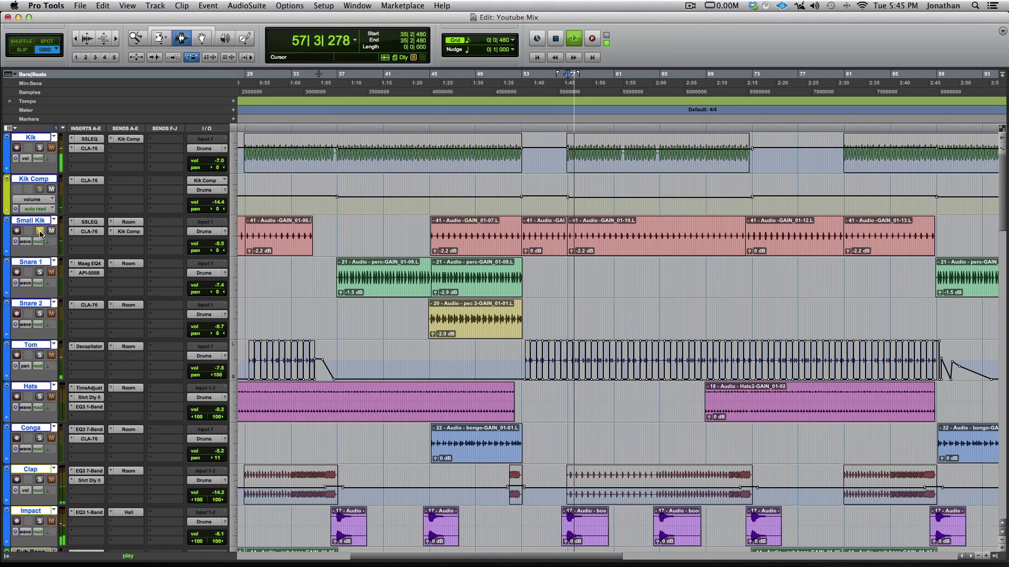
key("space")
left_click(40, 233)
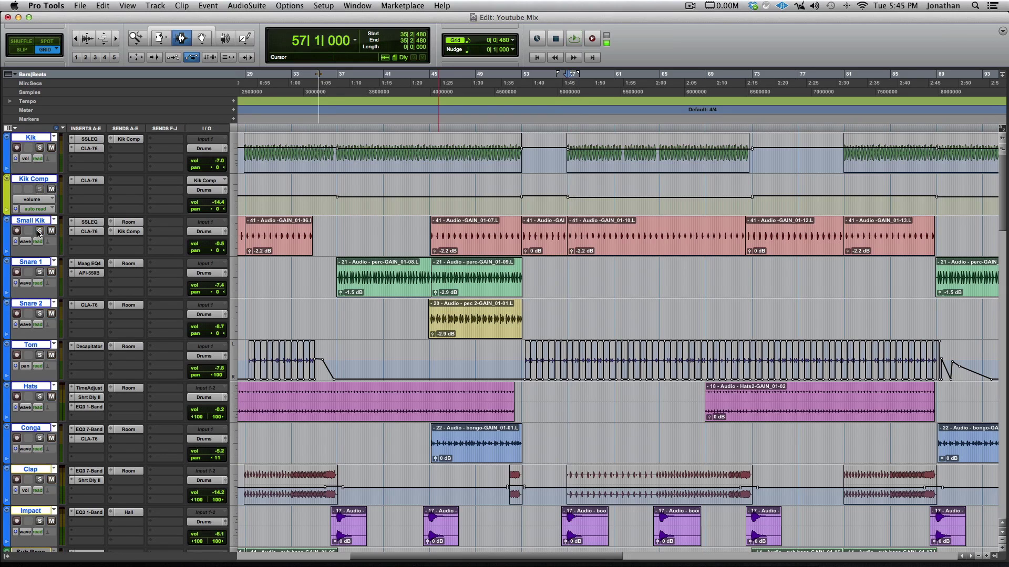
Solo the Kik track with its Kik Comp send, SSLEQ and CLA-76 bypassed, and audition the unprocessed kick from bar 57.
left_click(40, 148)
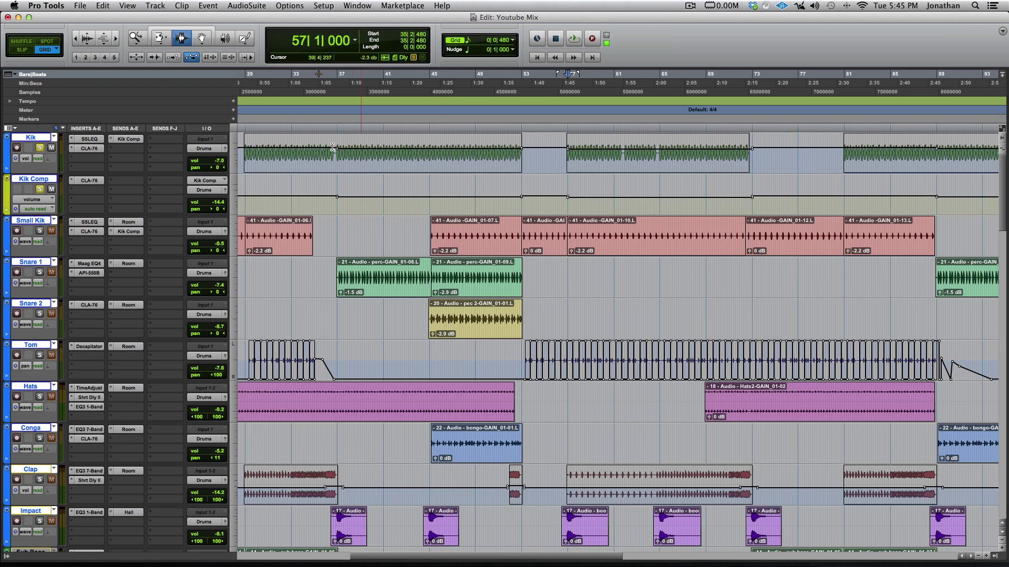
left_click(125, 139)
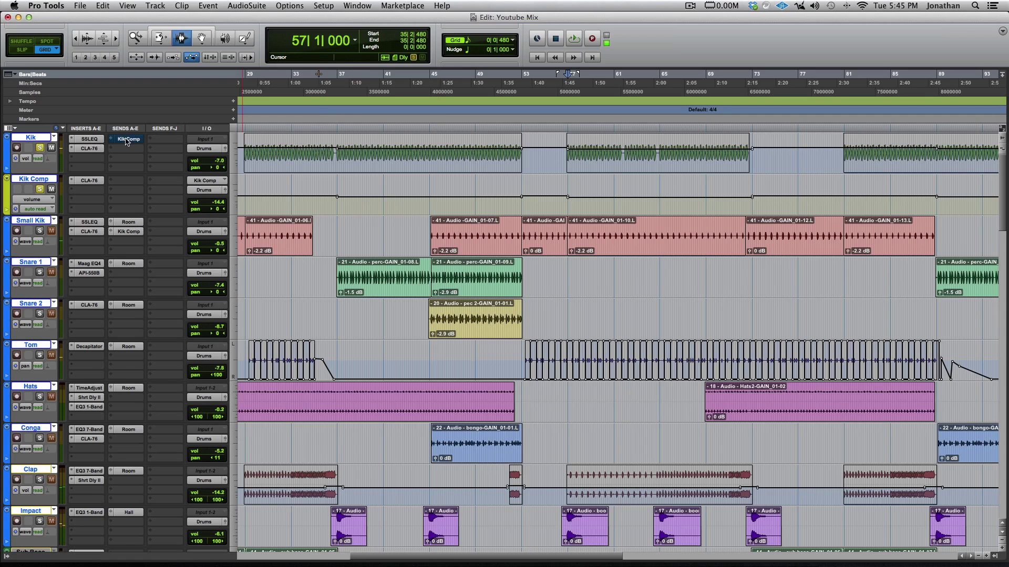
left_click(84, 140)
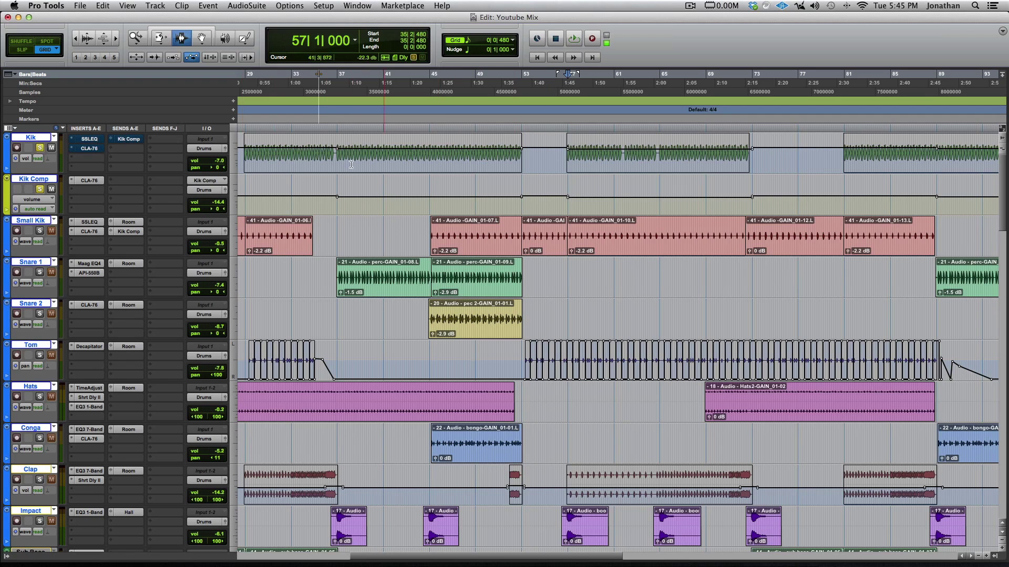
key("space")
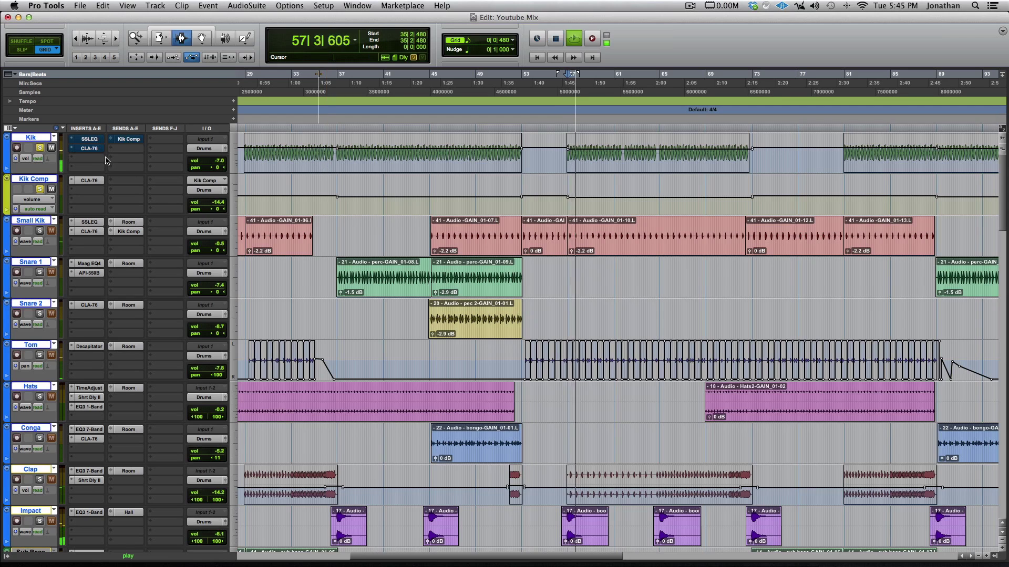
key("space")
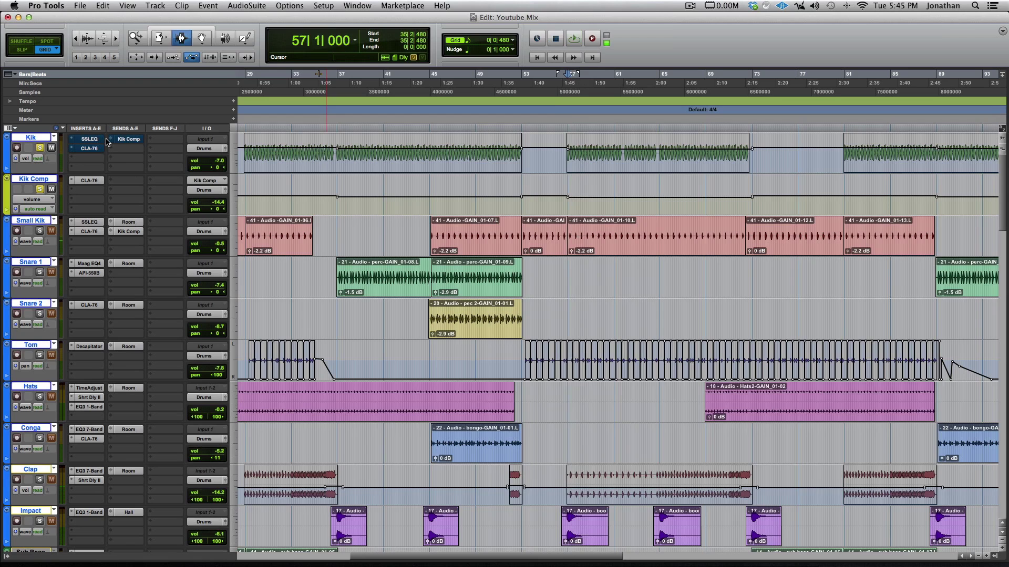
key("space")
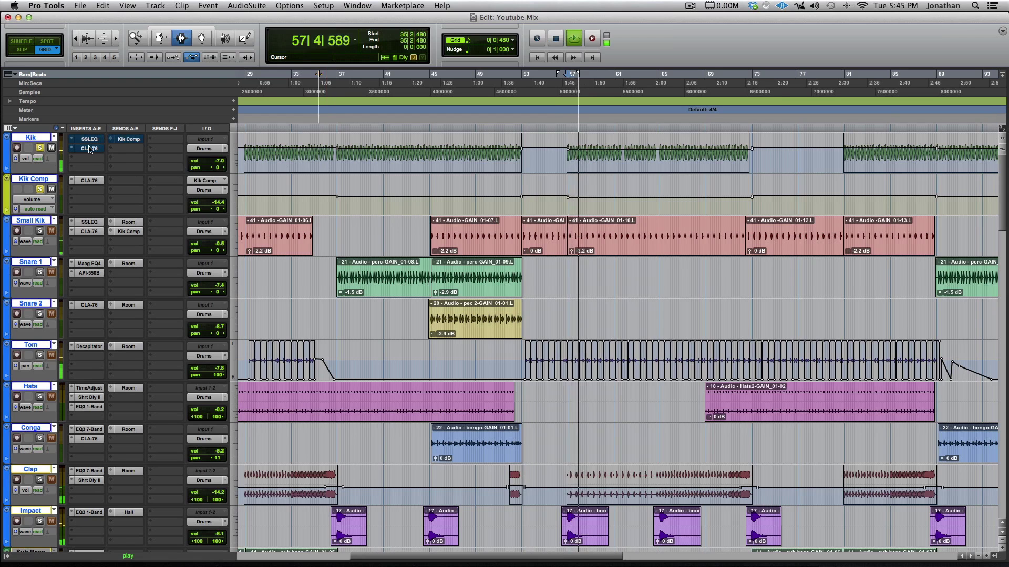
key("space")
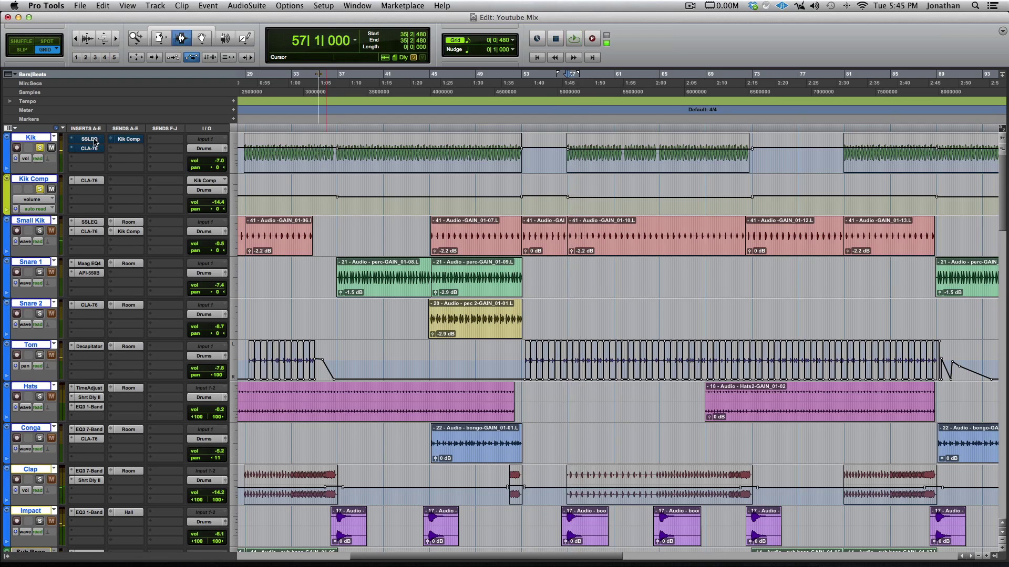
Open and re-enable the Kik track's SSLEQ, and toggle its bypass during playback to compare the kick with and without EQ.
left_click(90, 139)
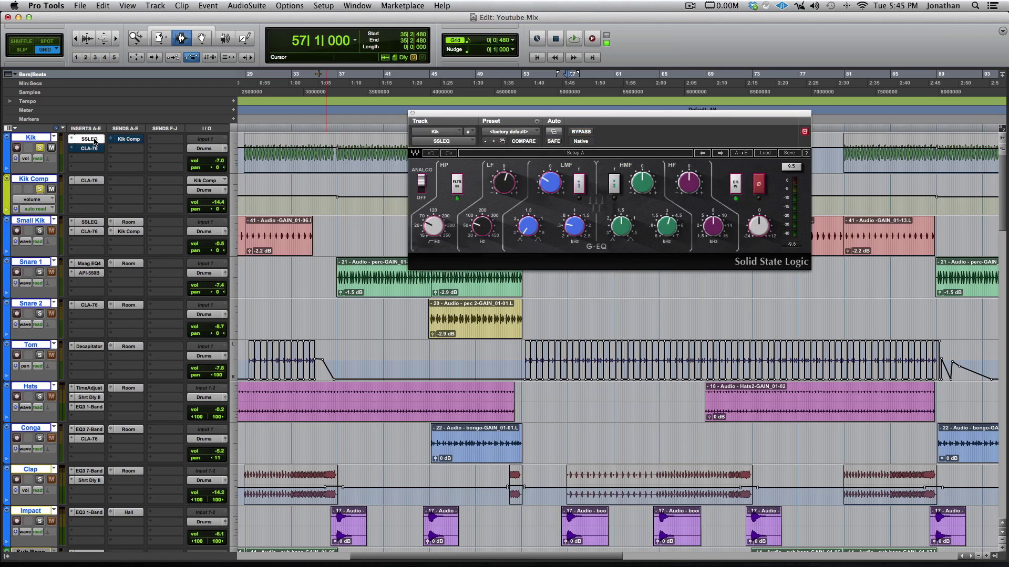
key("space")
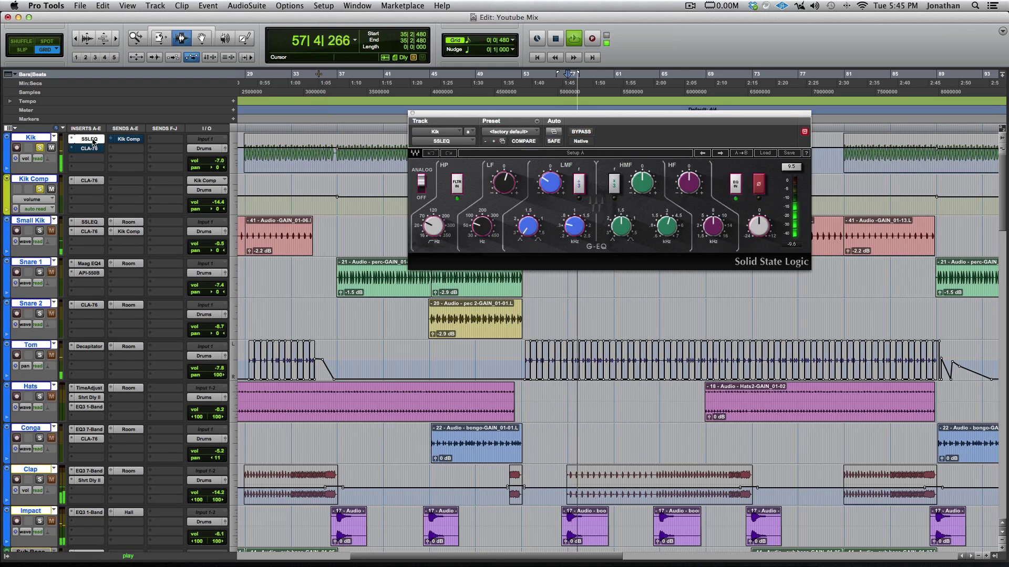
left_click(93, 141, "super")
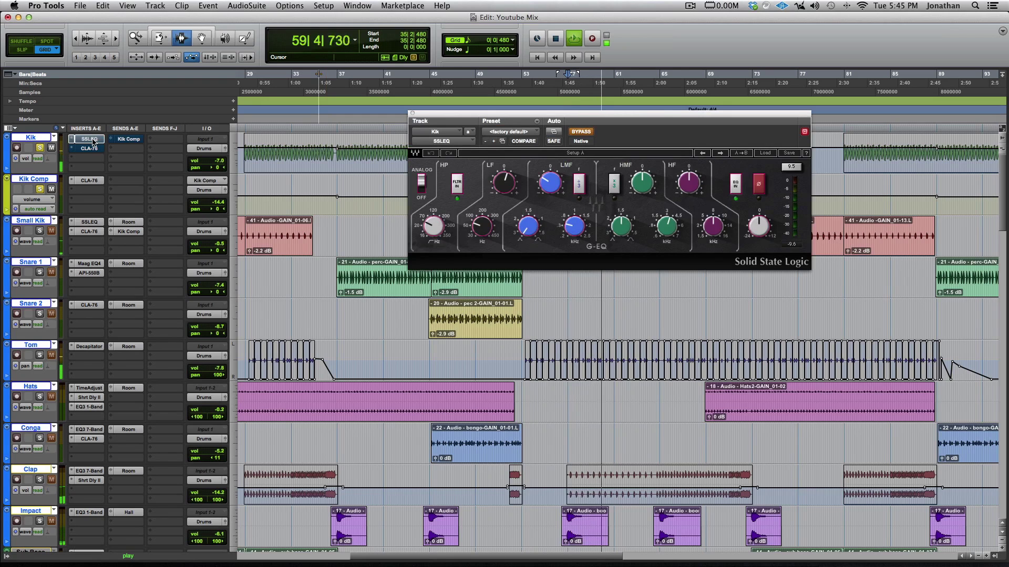
left_click(92, 140, "super")
key("space")
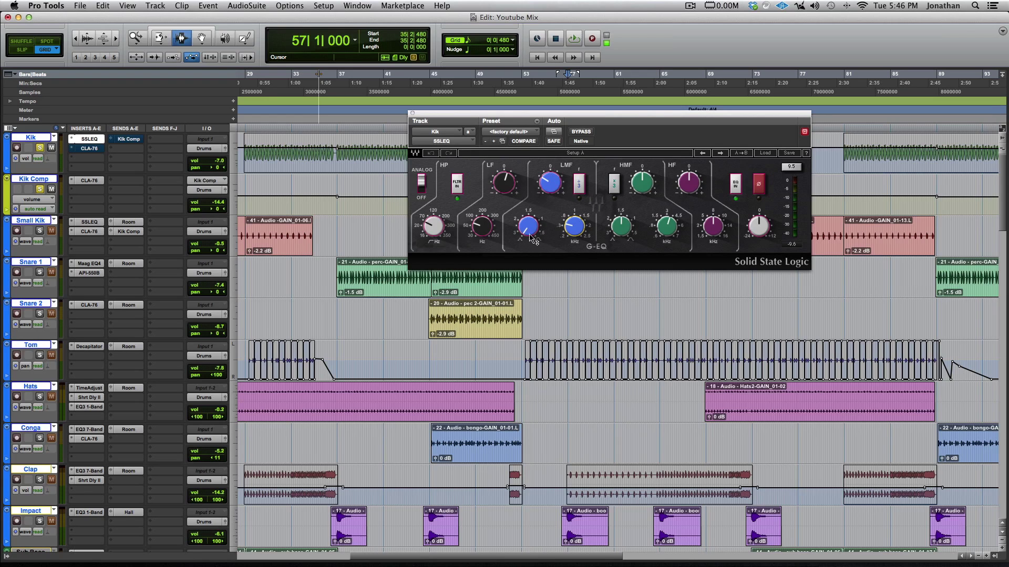
Examine the SSLEQ's LMF and LF controls, and audition the kick from bar 57 with the EQ active and bypassed.
mouse_move(522, 237)
left_click(546, 183)
left_click(482, 226)
key("space")
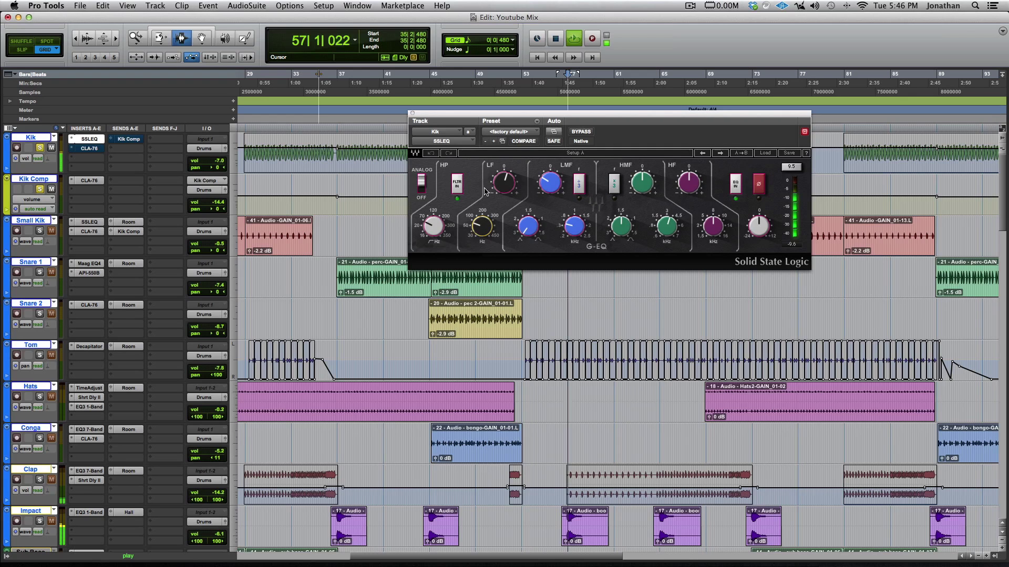
key("space")
left_click(581, 132)
key("space")
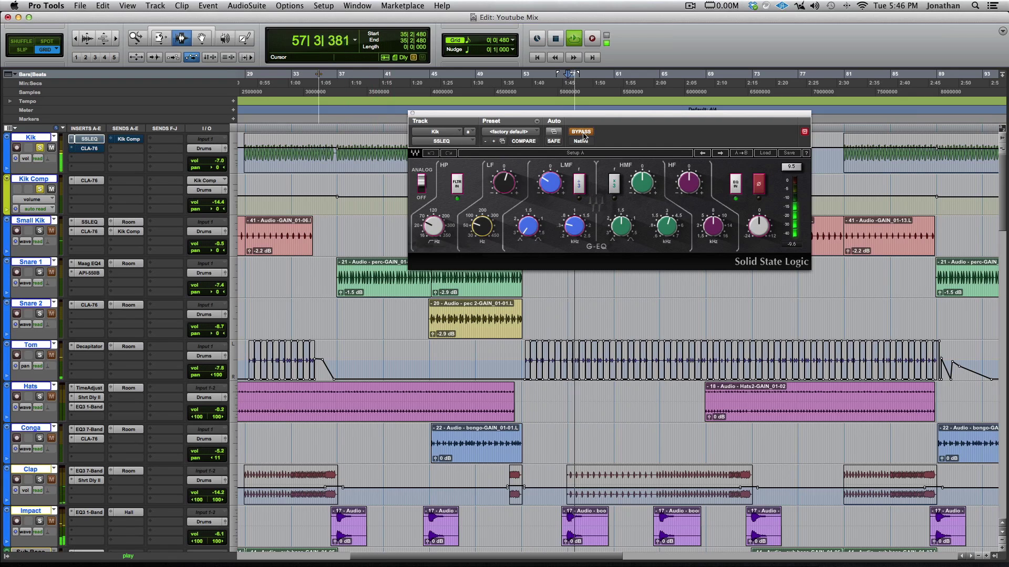
left_click(581, 133)
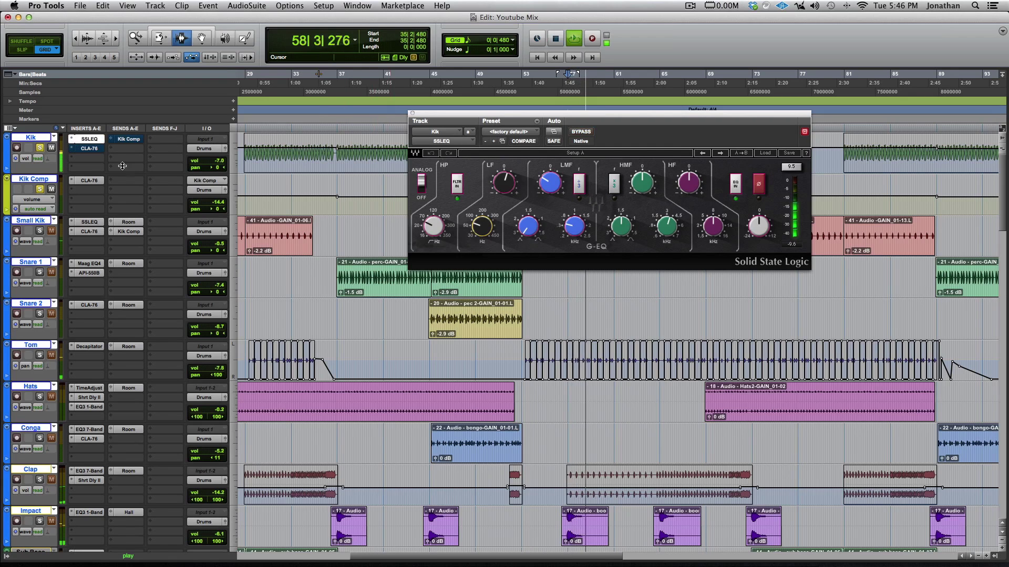
key("space")
Open and re-enable the Kik track's CLA-76, and compare the kick with the compressor bypassed and active during playback.
left_click(97, 151)
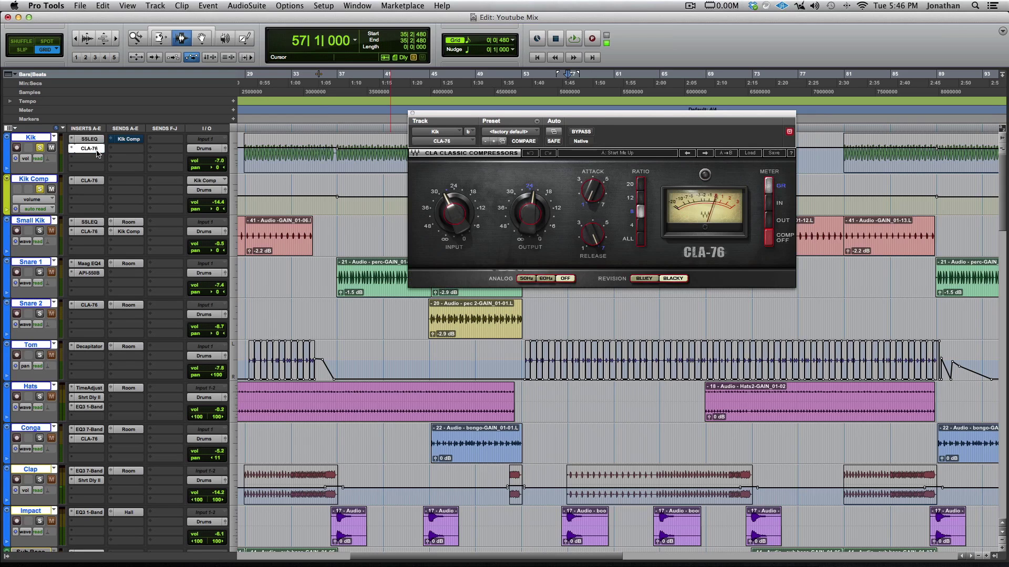
left_click_drag(567, 117, 563, 129)
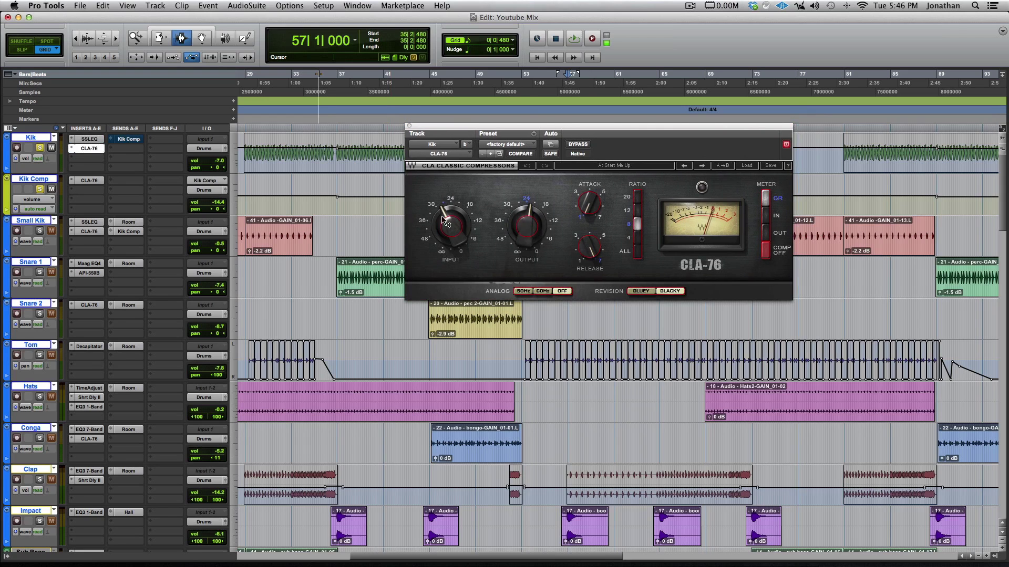
key("space")
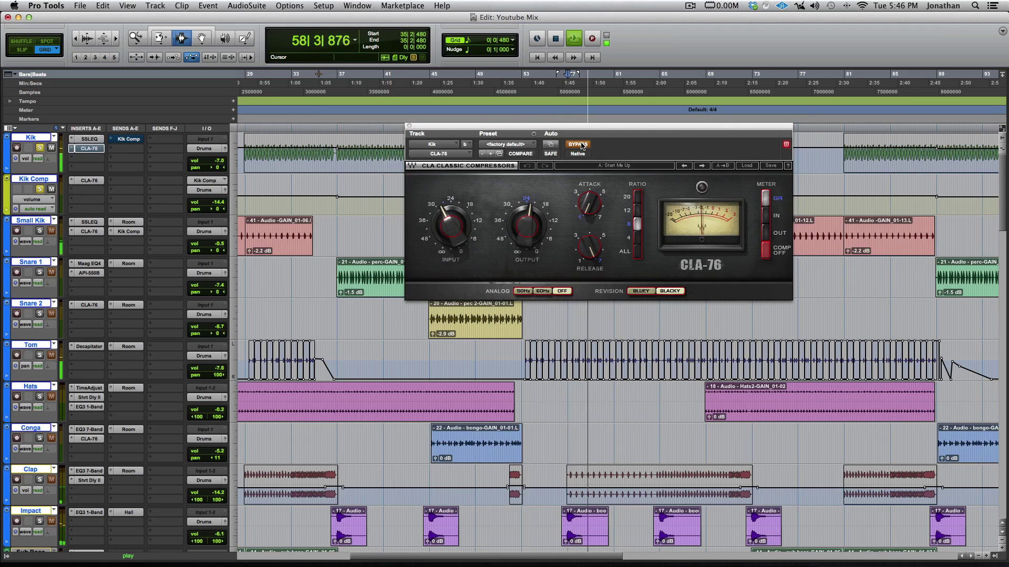
key("space")
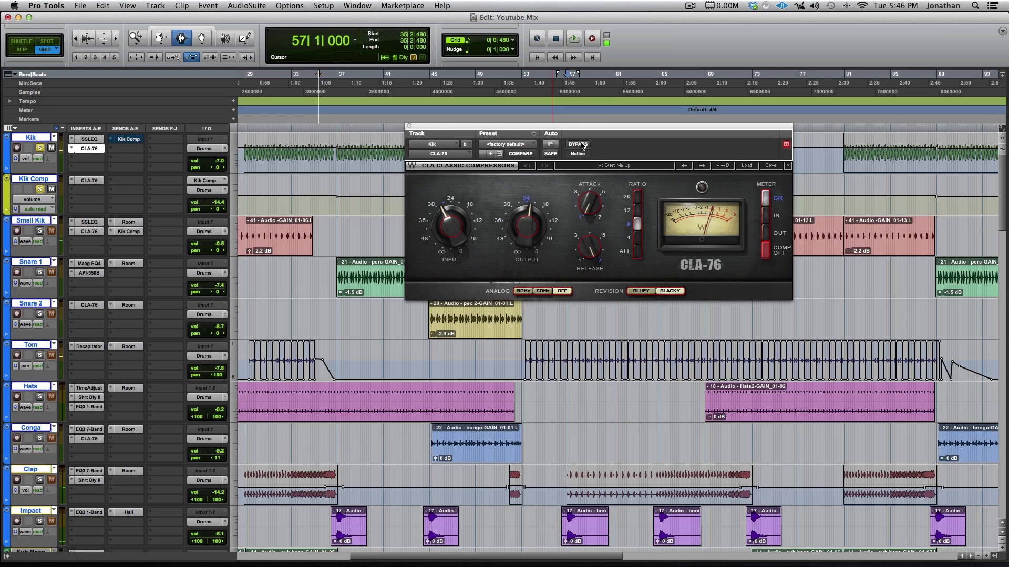
key("space")
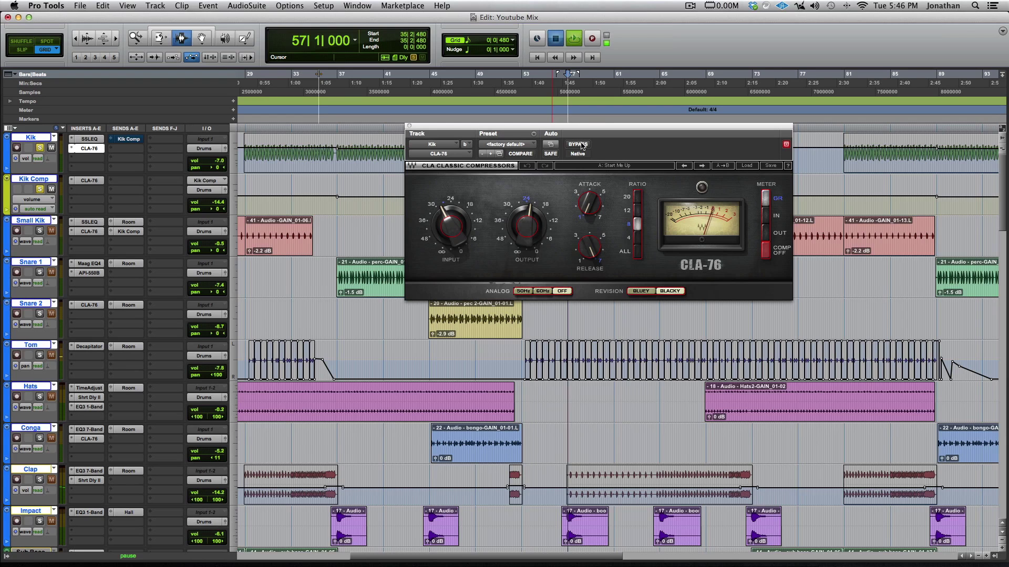
key("space")
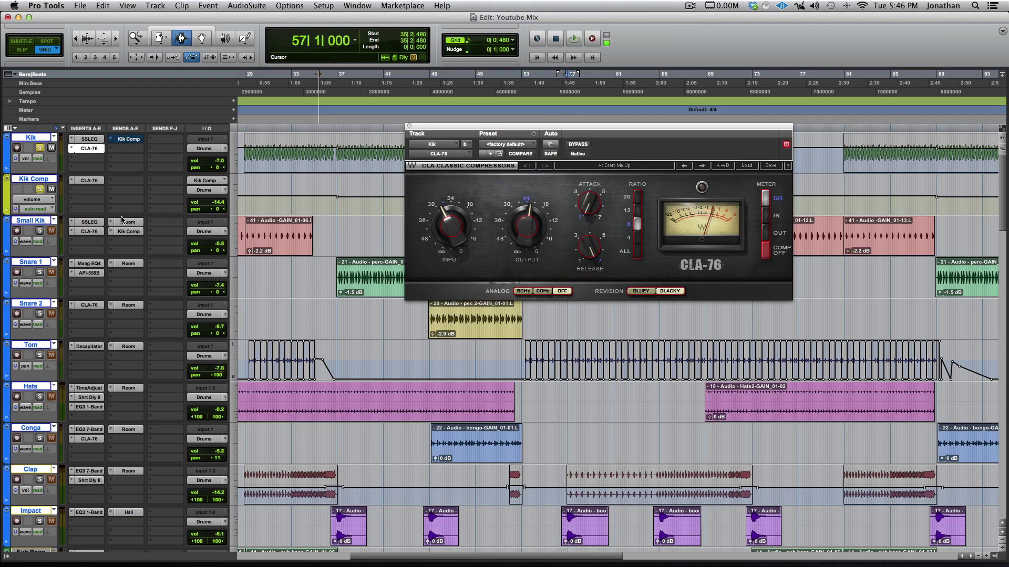
Open the UBK-1 on the Drums bus and audition the kick through it from bar 57.
scroll(121, 219, "down", 15)
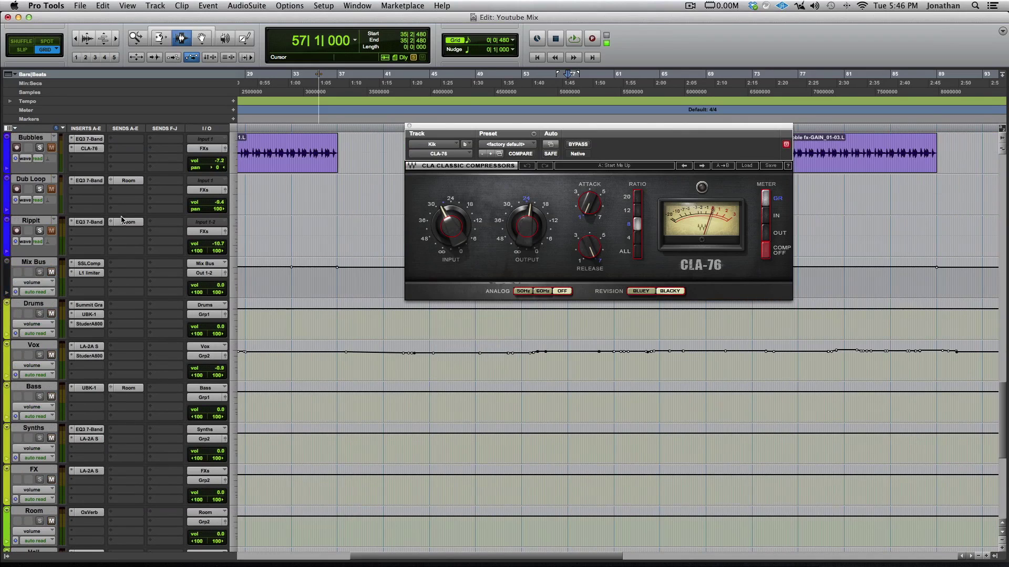
left_click(89, 314)
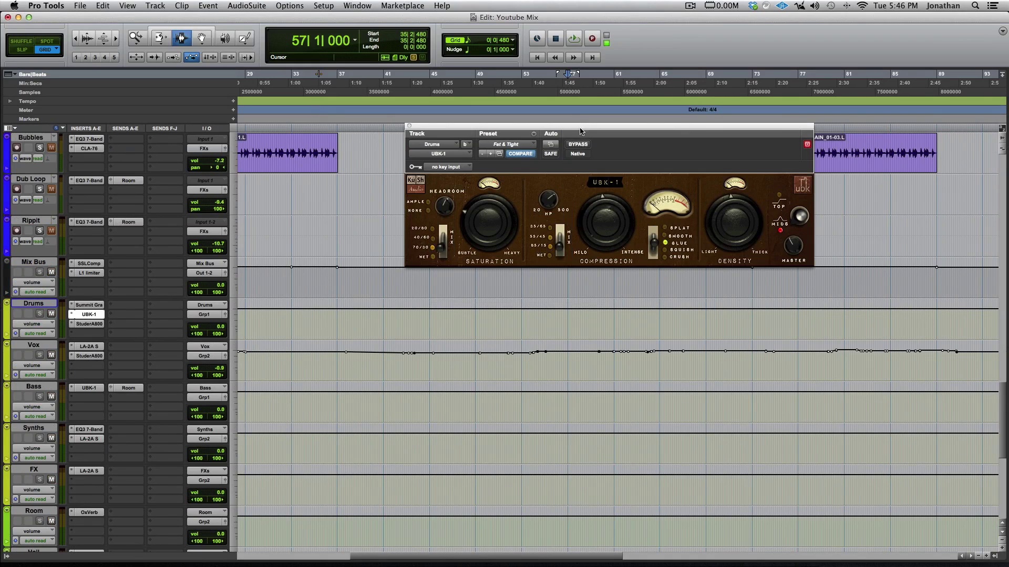
key("space")
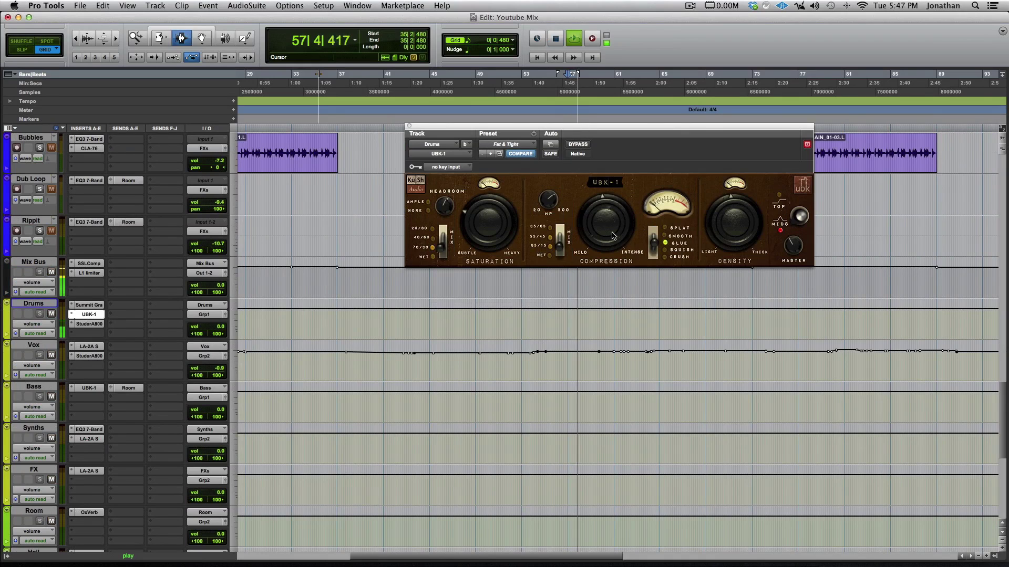
key("space")
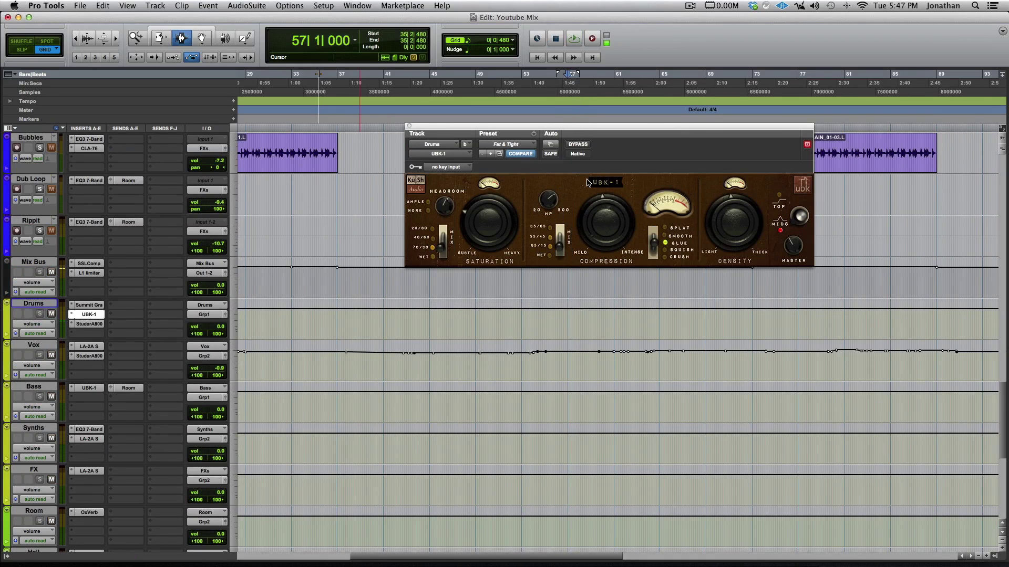
Open the Studer A800 on the Drums bus and toggle its bypass during playback to compare the sound.
left_click(88, 324)
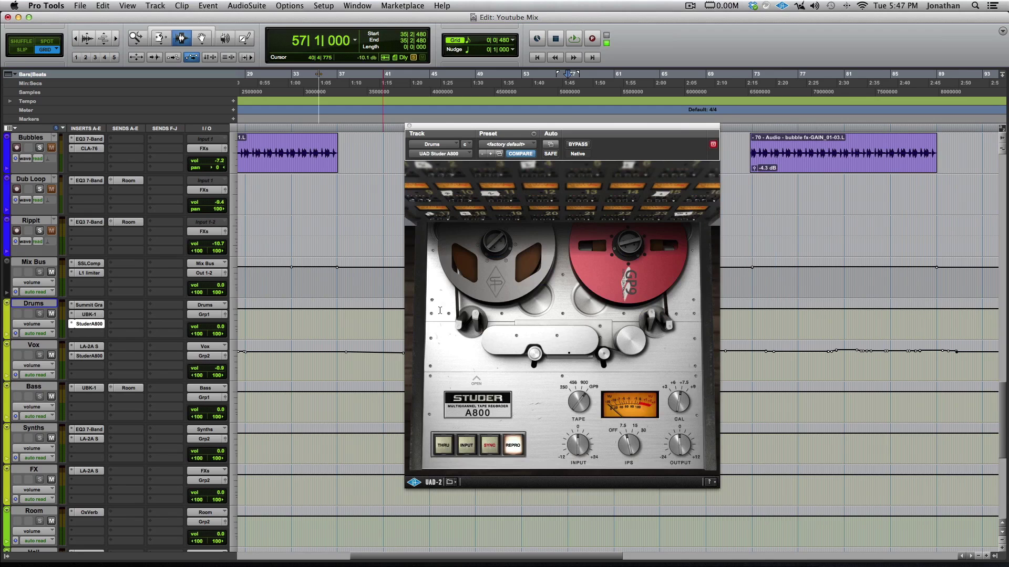
key("space")
left_click(585, 145)
left_click(586, 145)
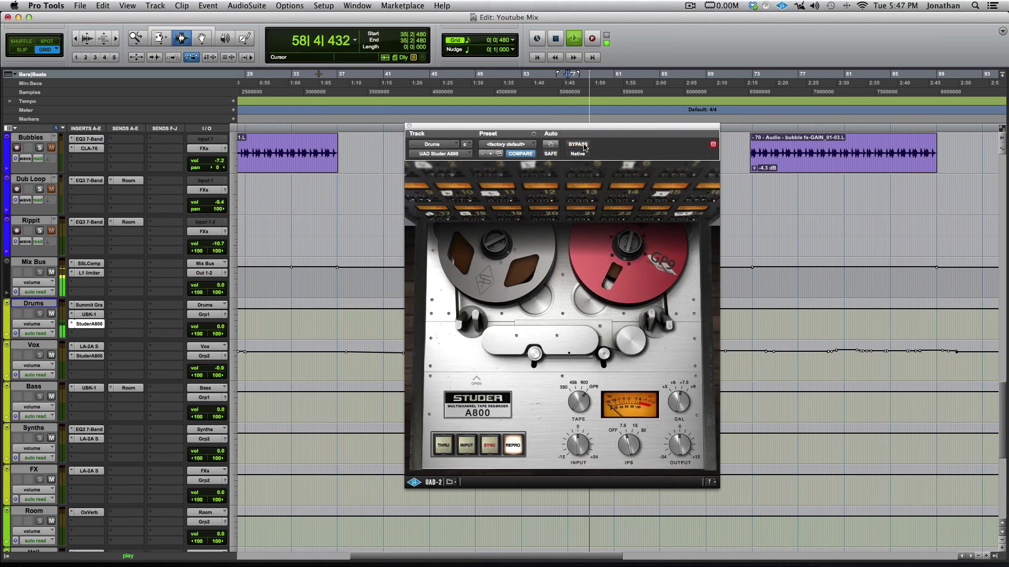
Compare the Studer A800's THRU and REPRO modes on the Drums bus during playback, and close the plug-in window.
left_click(442, 449)
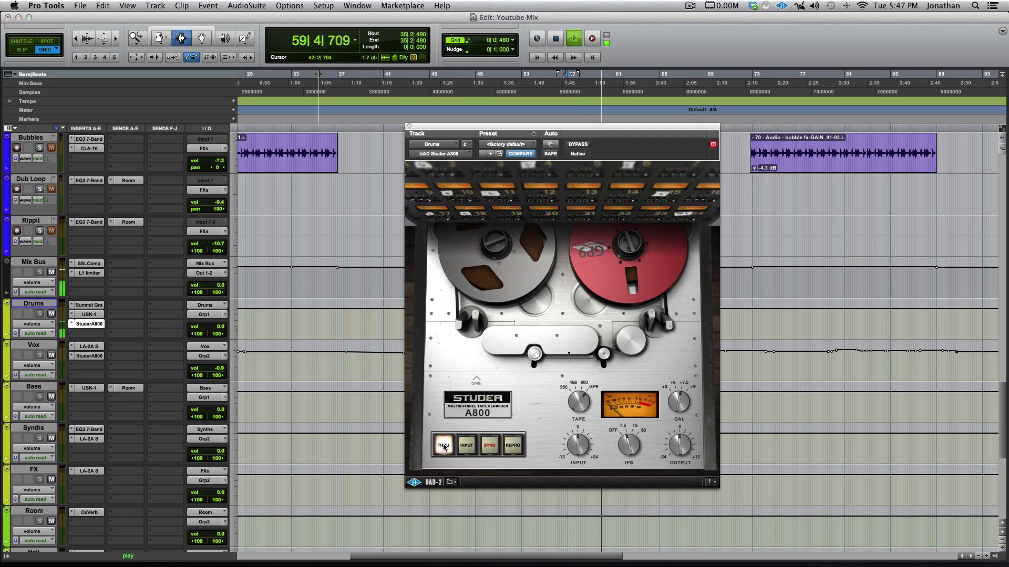
left_click(517, 447)
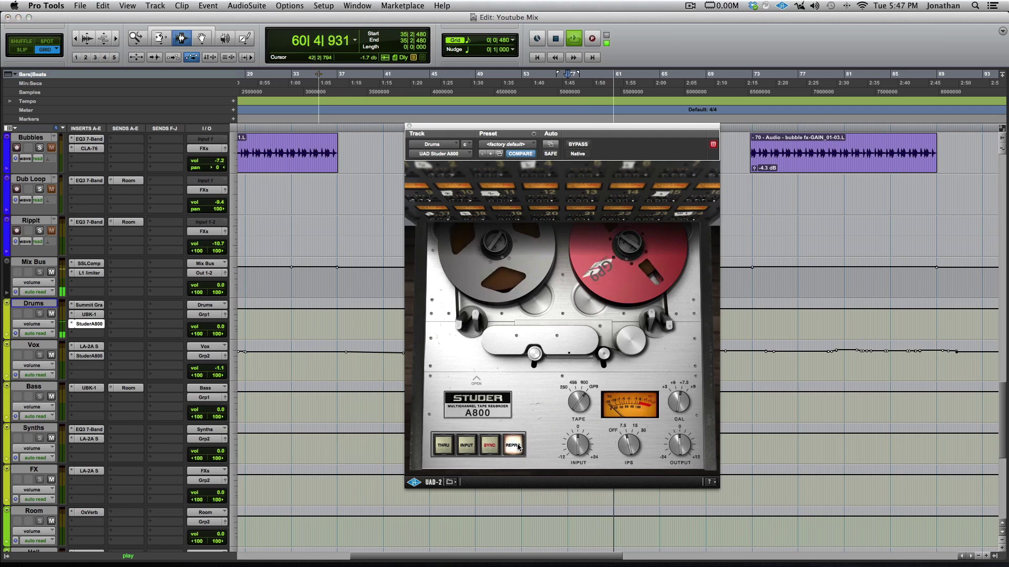
key("space")
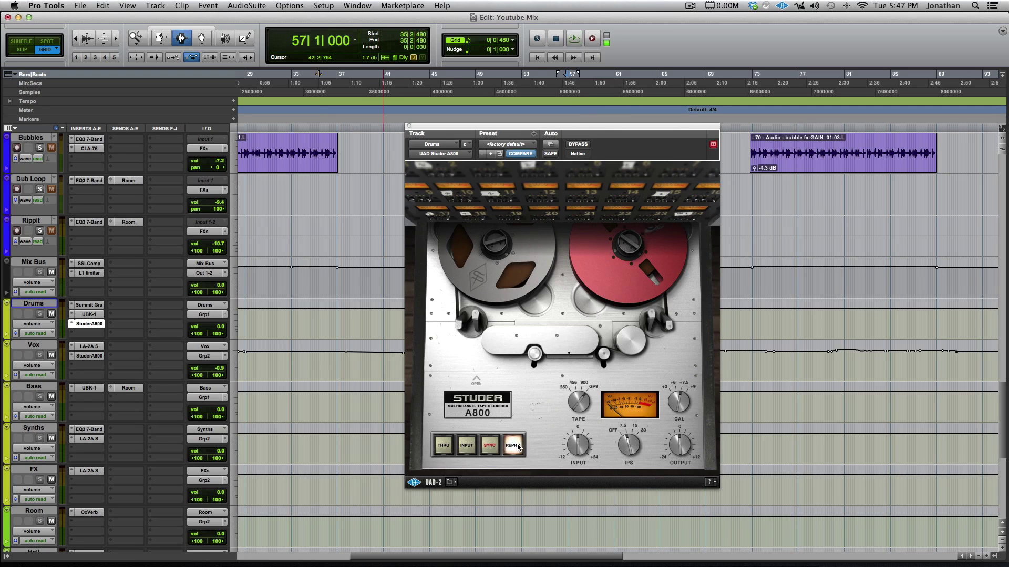
left_click(409, 127)
Re-enable the Kik track's send to Kik Comp, and inspect the send's fader and the CLA-76 on Kik Comp.
scroll(88, 227, "up", 10)
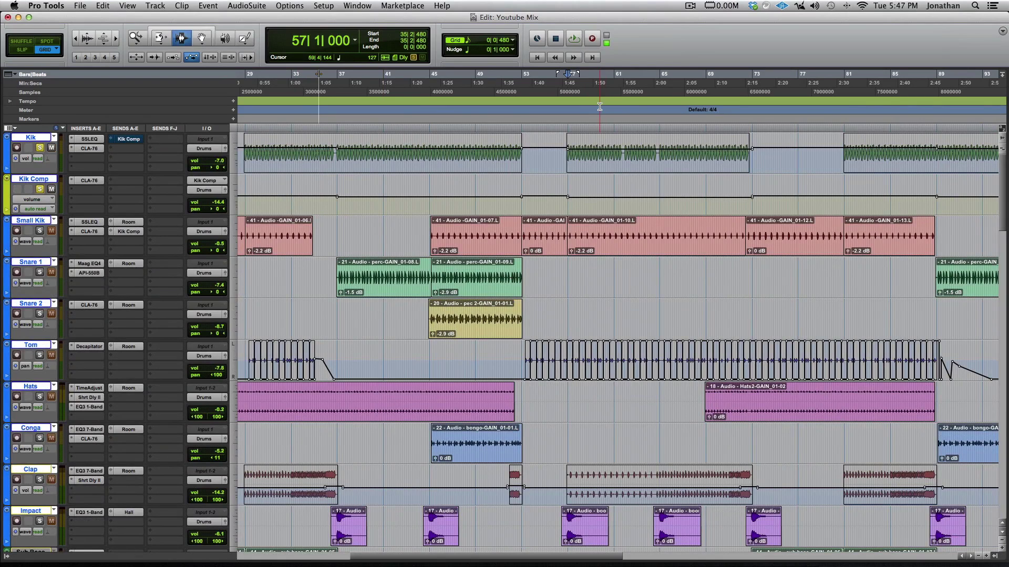
left_click(125, 140, "super")
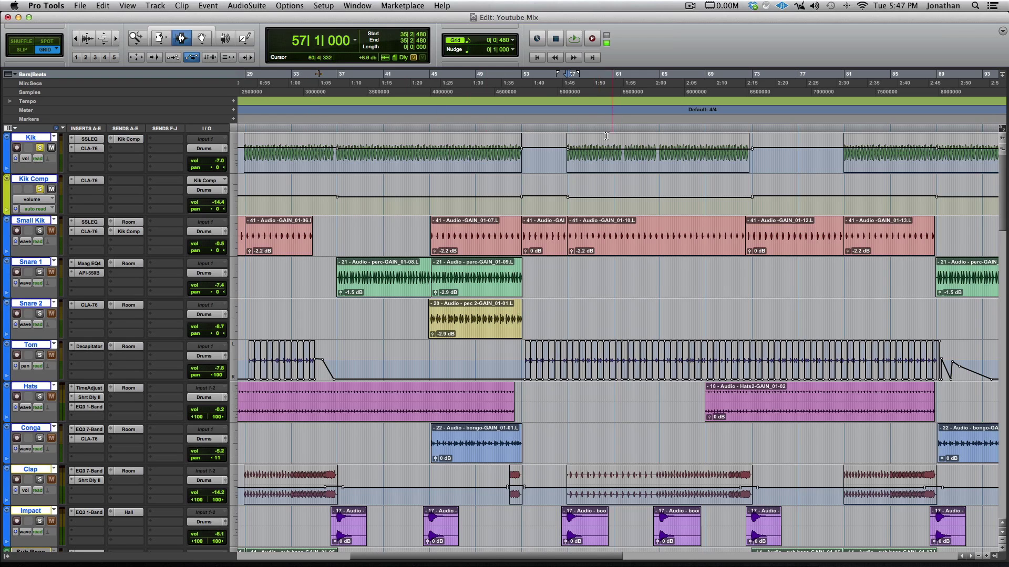
scroll(78, 151, "left", 2)
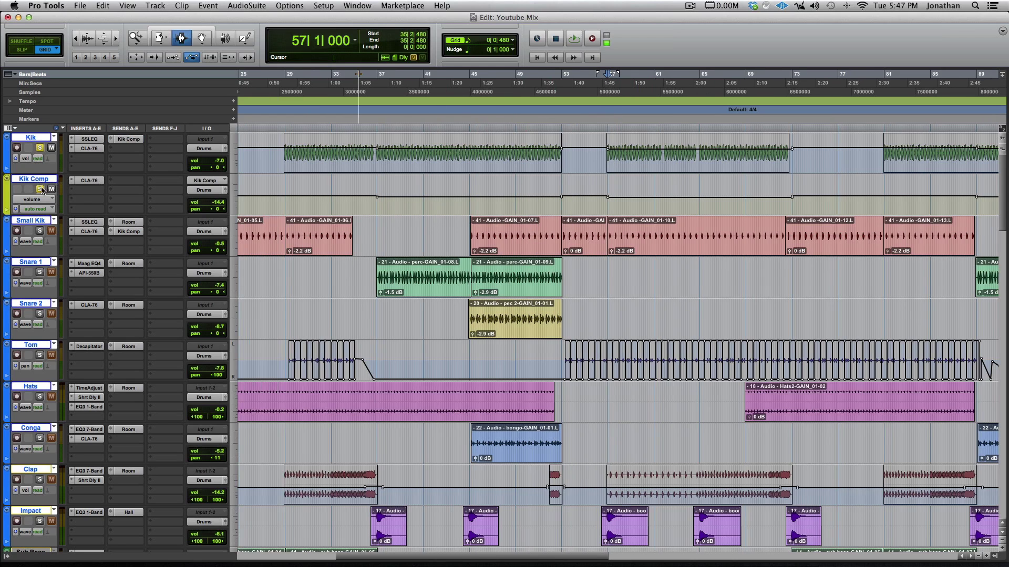
left_click(84, 181)
left_click(126, 139)
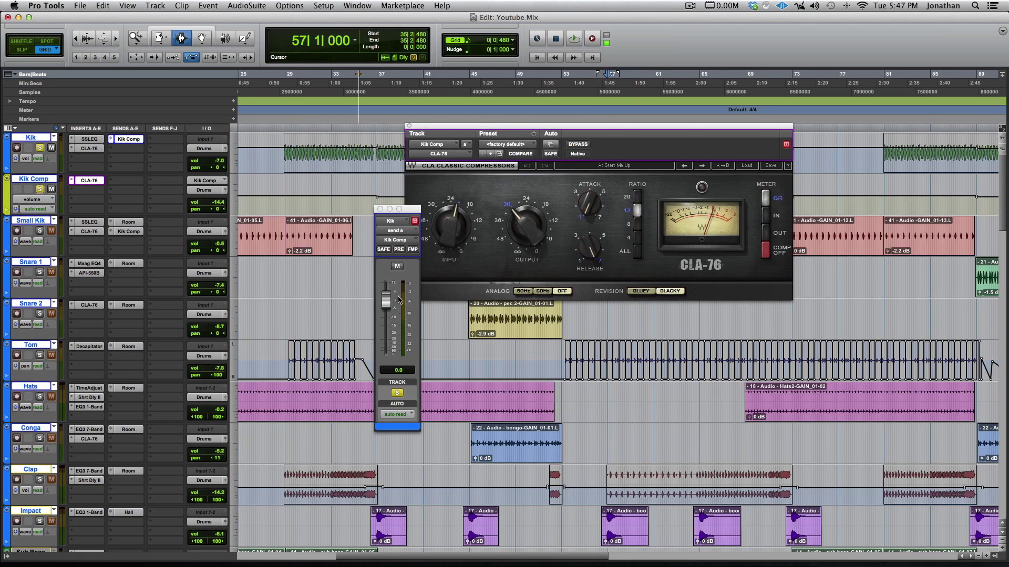
left_click(380, 209)
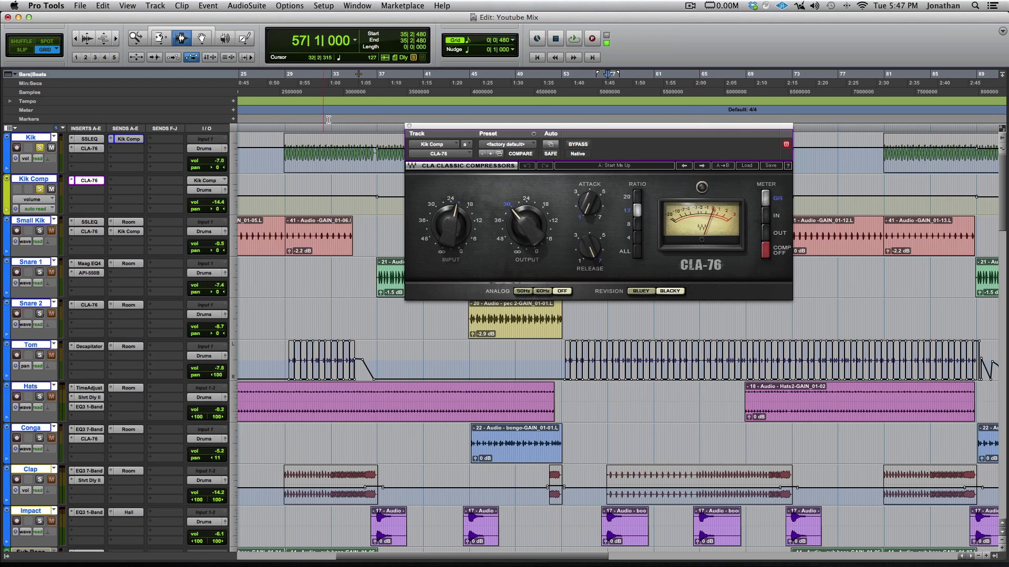
Audition the kick from bar 57 with the Kik Comp parallel track, and examine its CLA-76 attack and release controls.
key("space")
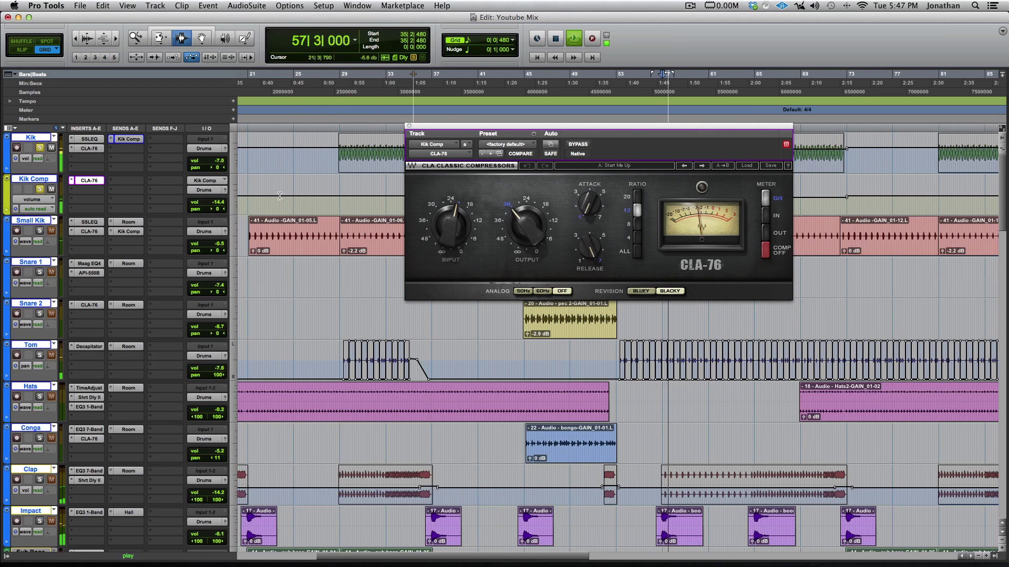
key("space")
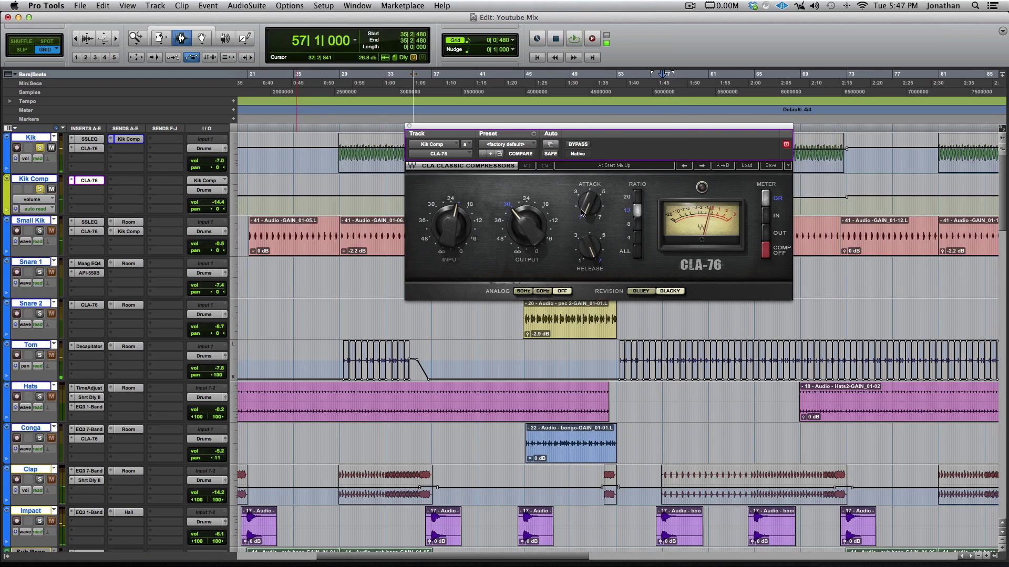
left_click(586, 246)
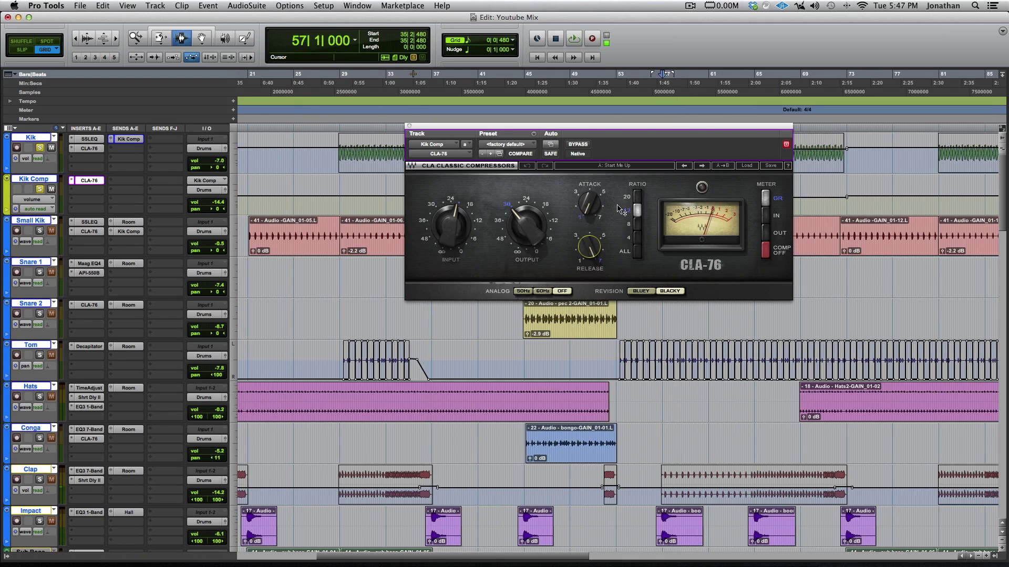
key("space")
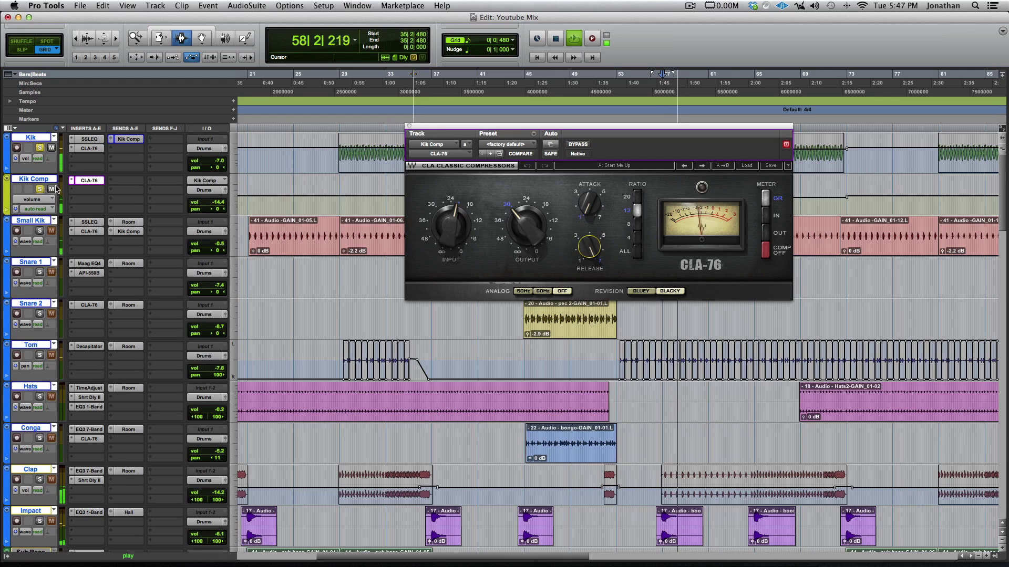
key("space")
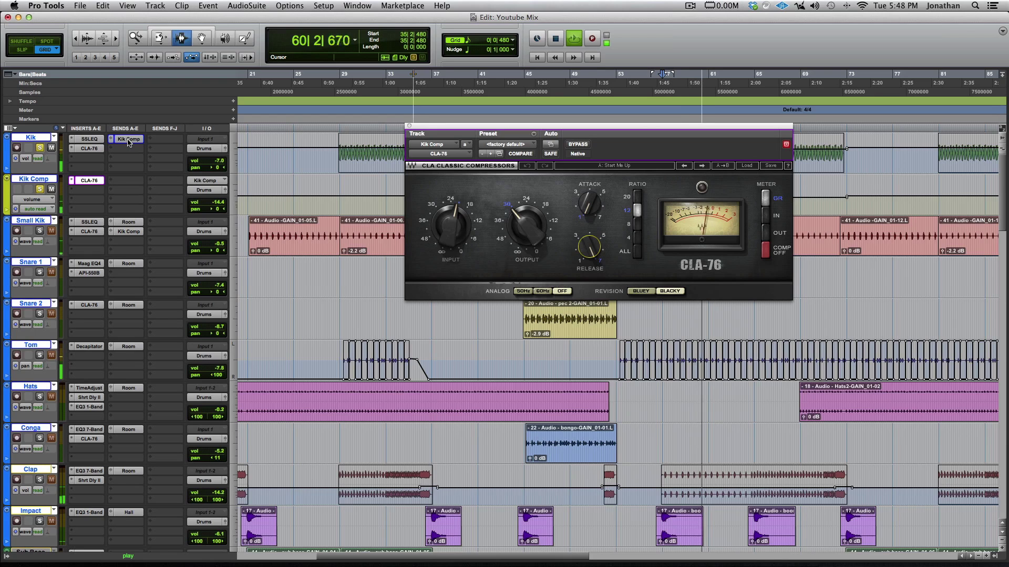
key("space")
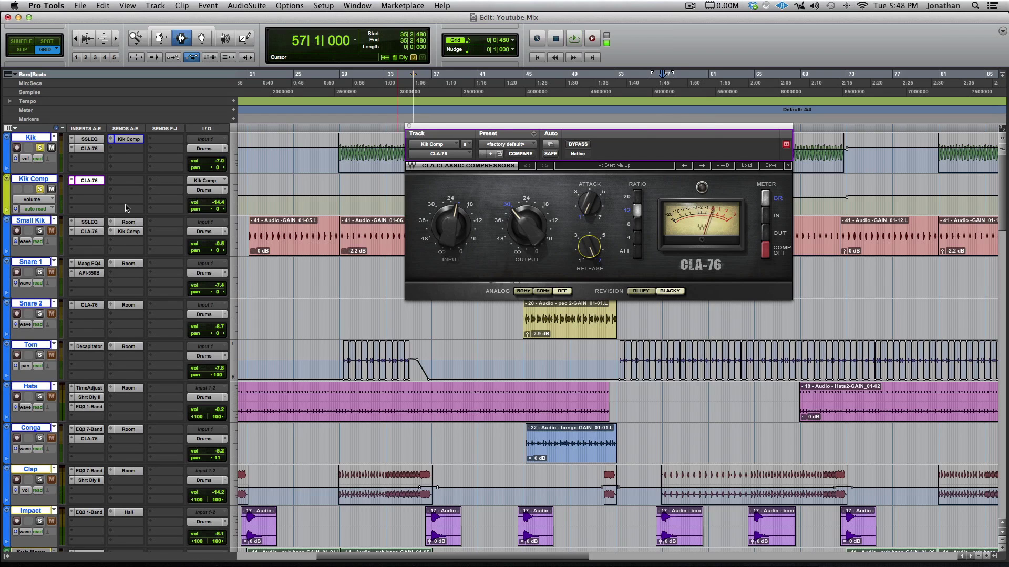
Solo the Sub Bass track and audition it from bar 32 with its EQ3 1-Band low-pass filter open.
scroll(123, 207, "down", 8)
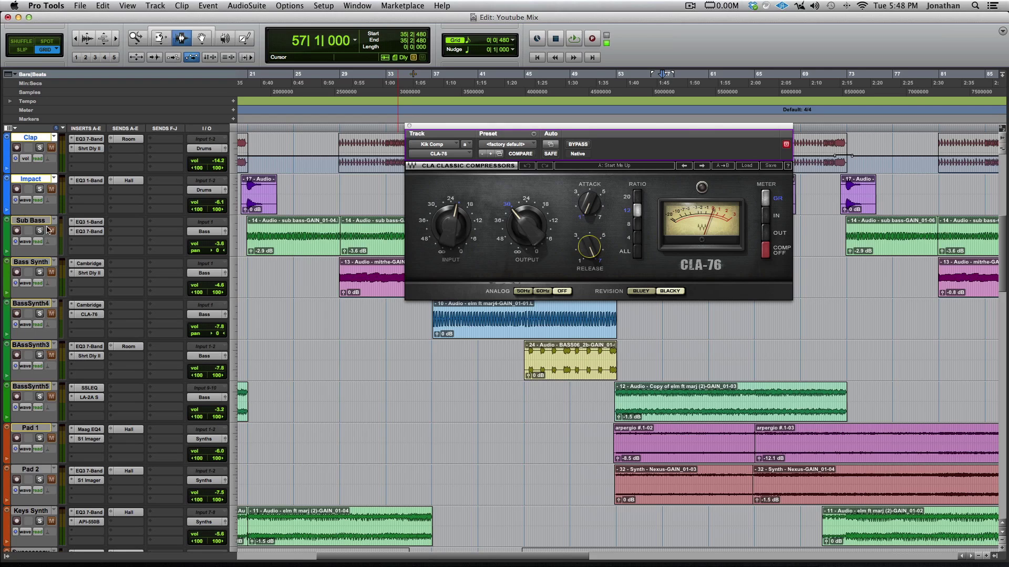
left_click(40, 231)
left_click(84, 223)
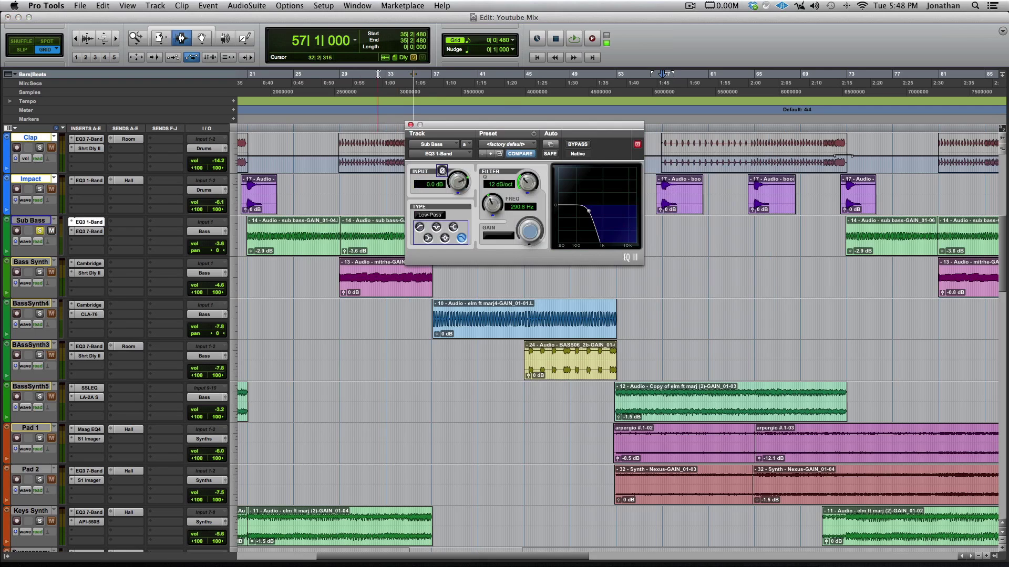
key("space")
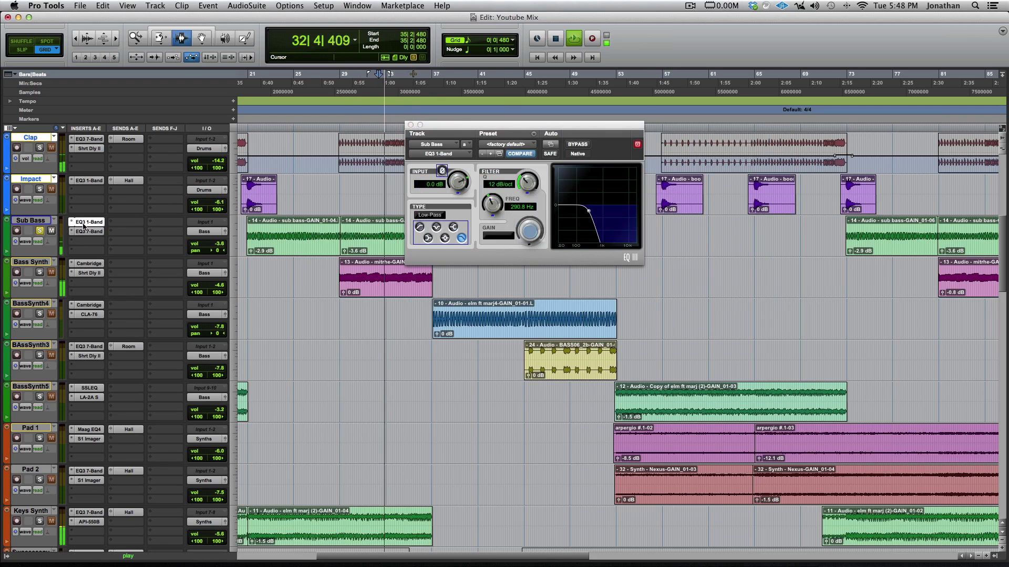
key("space")
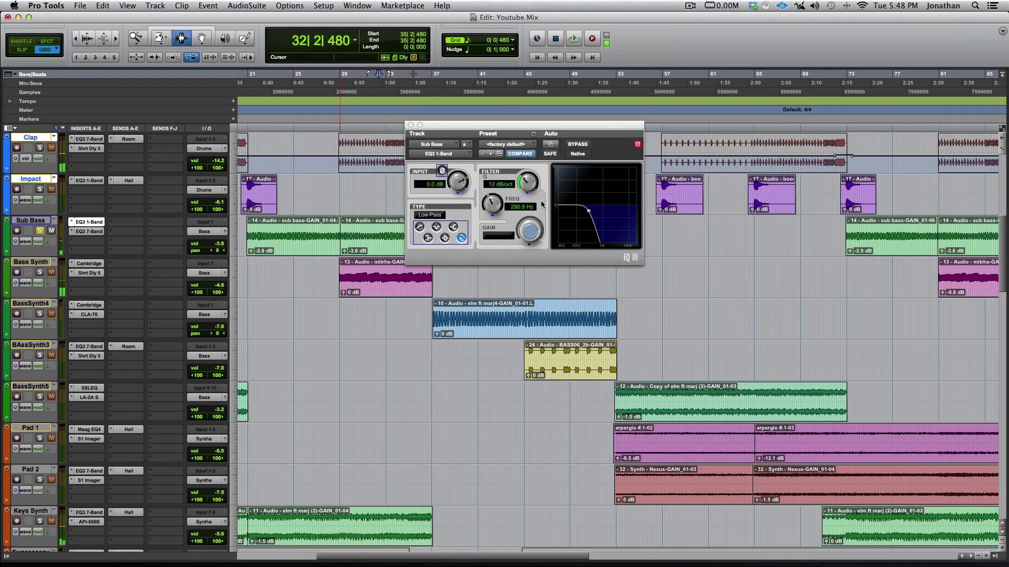
Open the Sub Bass track's EQ3 7-Band, examine its LMF cut, and audition the track from bar 32.
left_click(83, 234)
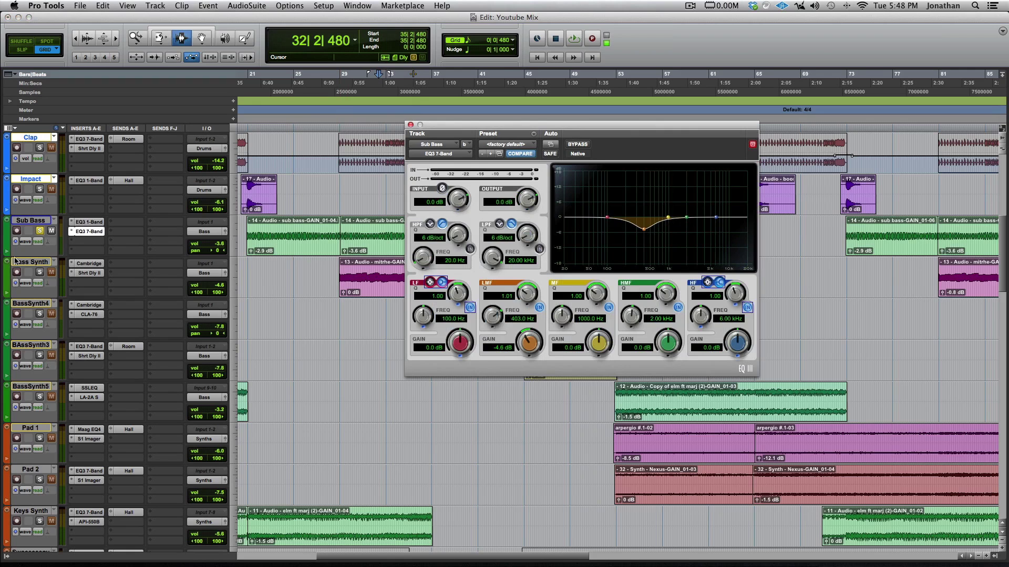
key("space")
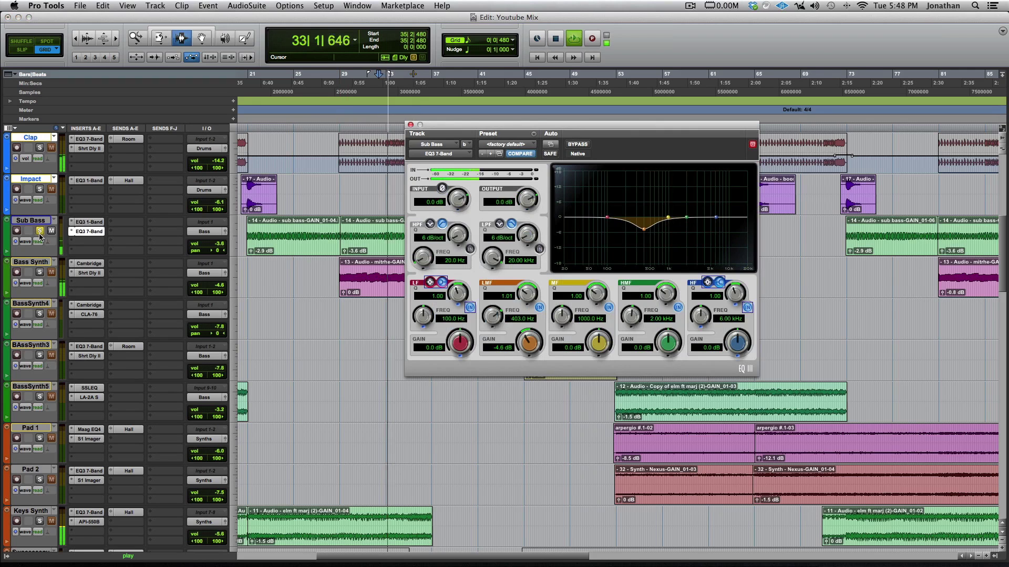
key("space")
Open the SSLEQ on the Kik track and examine its high-pass filter control.
scroll(62, 249, "up", 5)
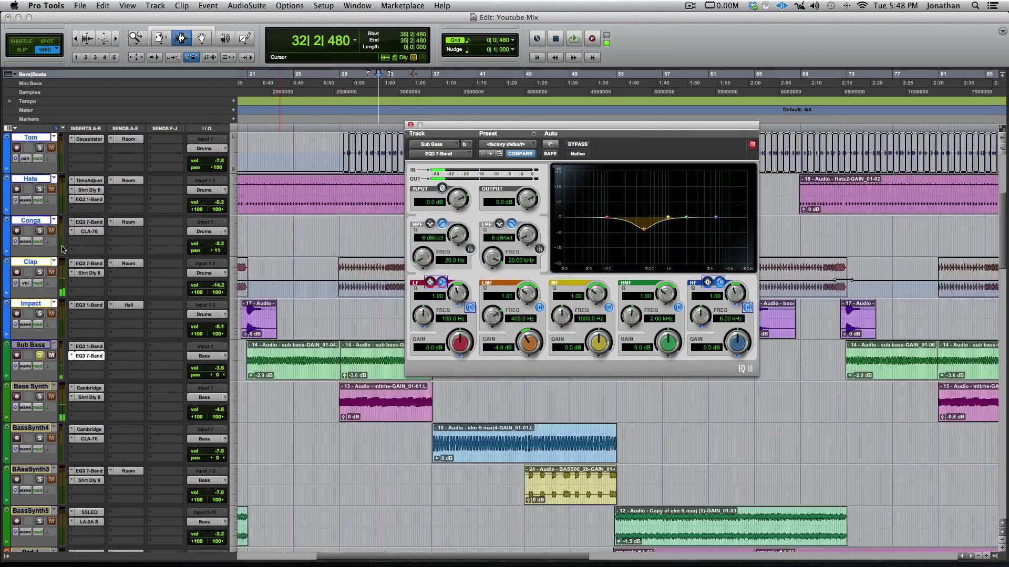
scroll(62, 249, "up", 5)
left_click(99, 139)
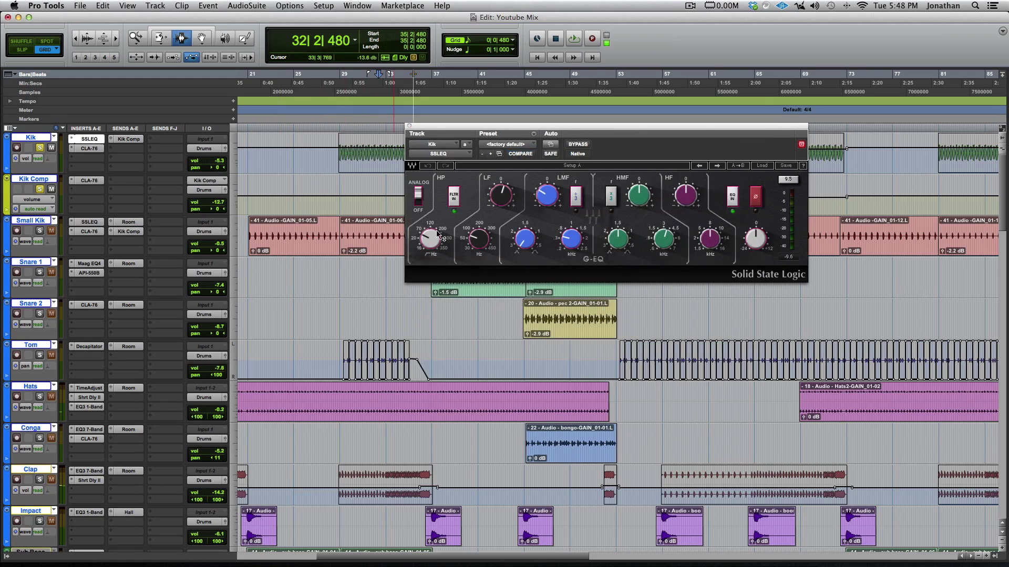
left_click(430, 239)
Solo the Bass Synth track alongside the Sub Bass, and audition both from bar 31.
scroll(473, 420, "down", 10)
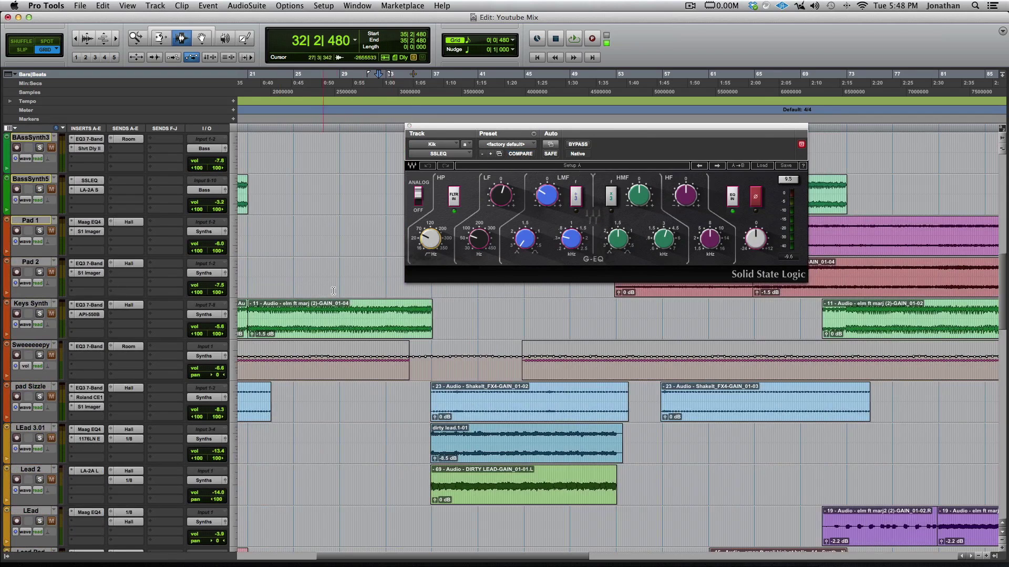
scroll(249, 255, "up", 6)
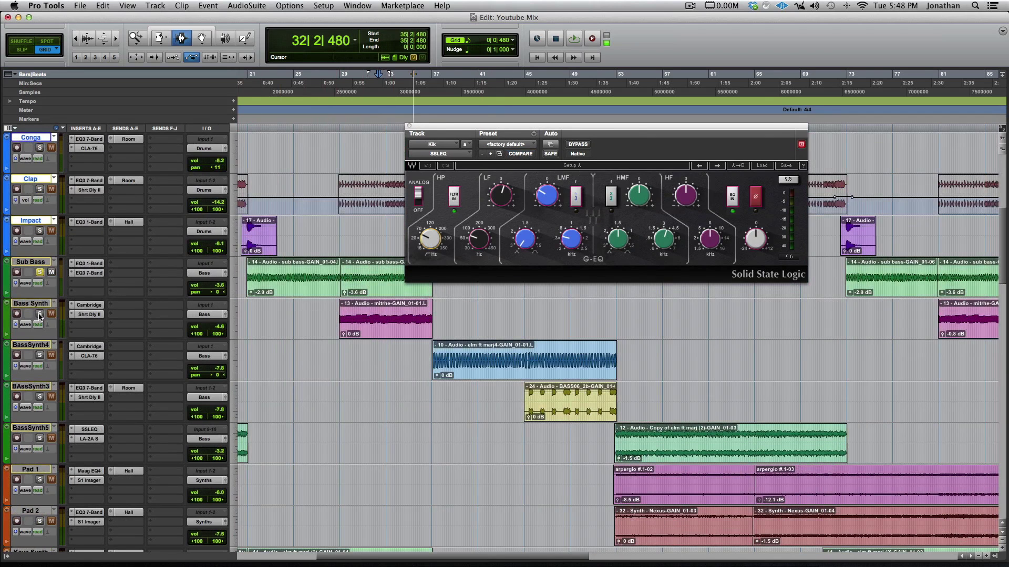
key("space")
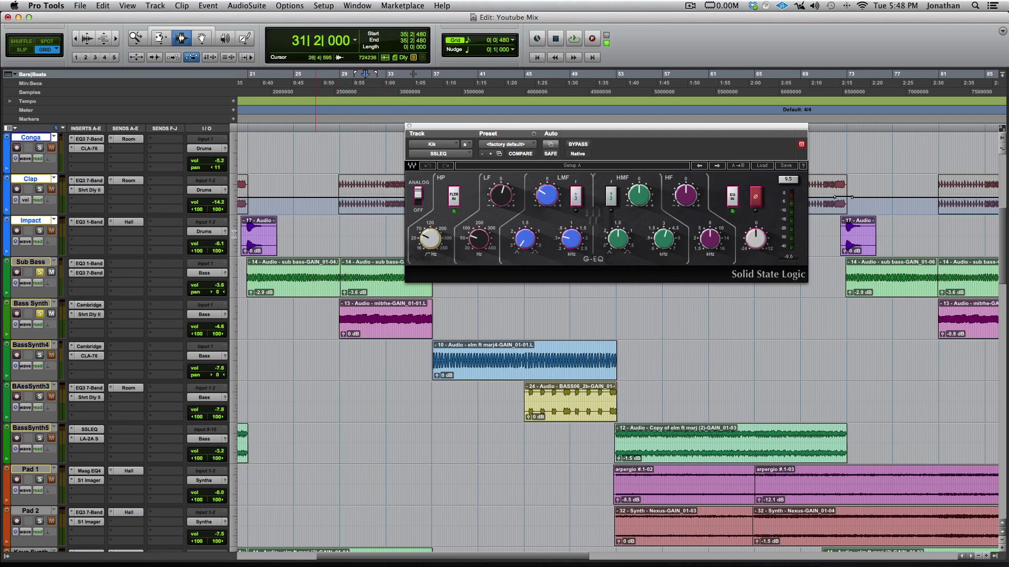
key("space")
Open the Bass Synth track's Cambridge EQ, examine its filter curve, and audition the track from bar 31.
left_click(89, 306)
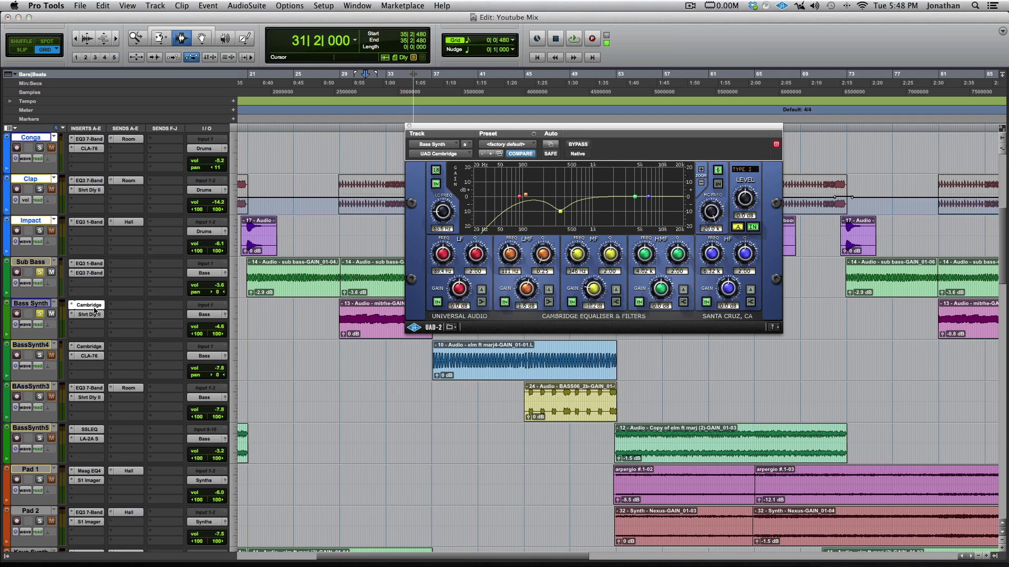
key("space")
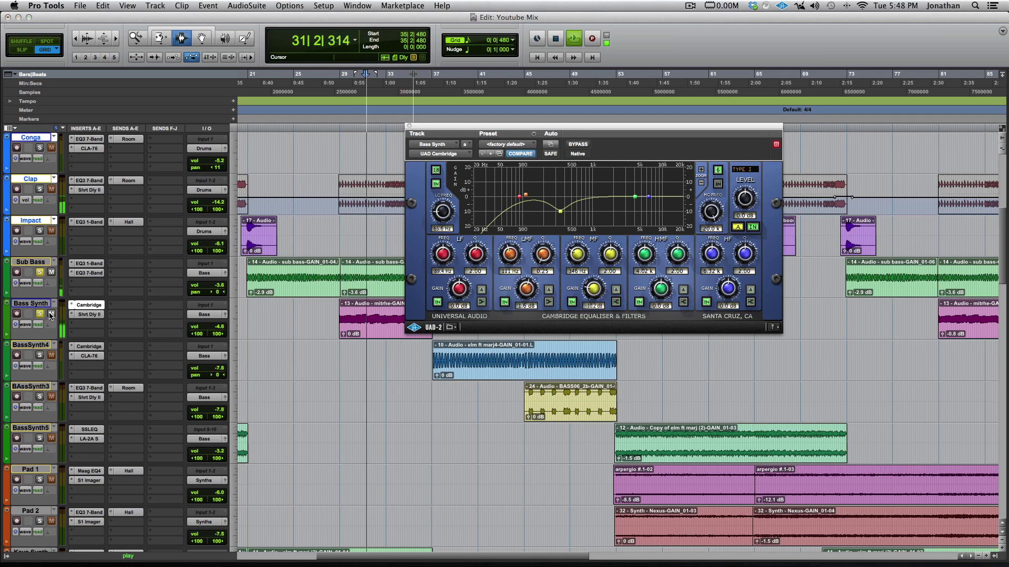
key("space")
Open the Bass Synth track's Short Delay II, and audition it with the other bass synths soloed from bar 31.
left_click(88, 315)
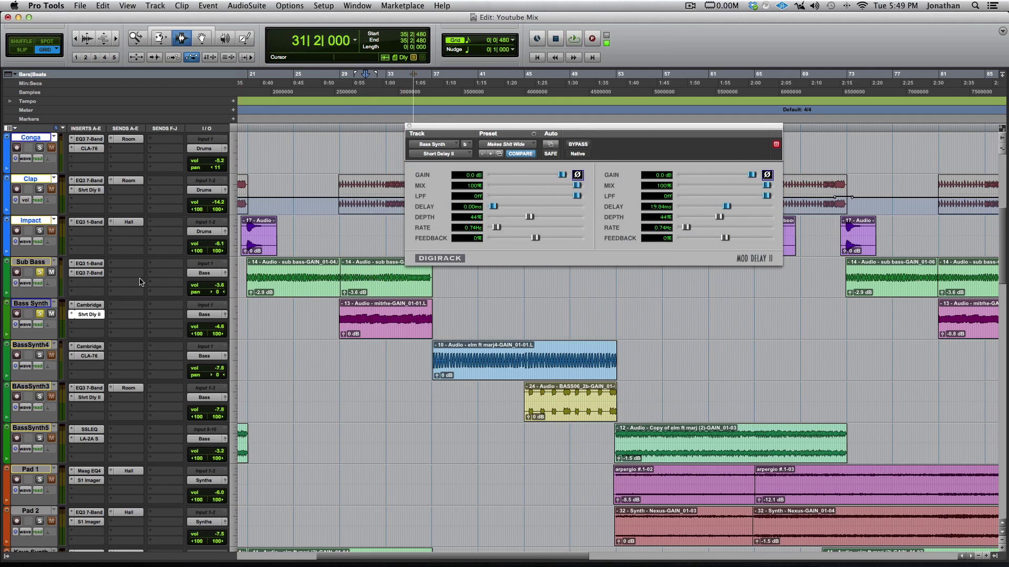
key("space")
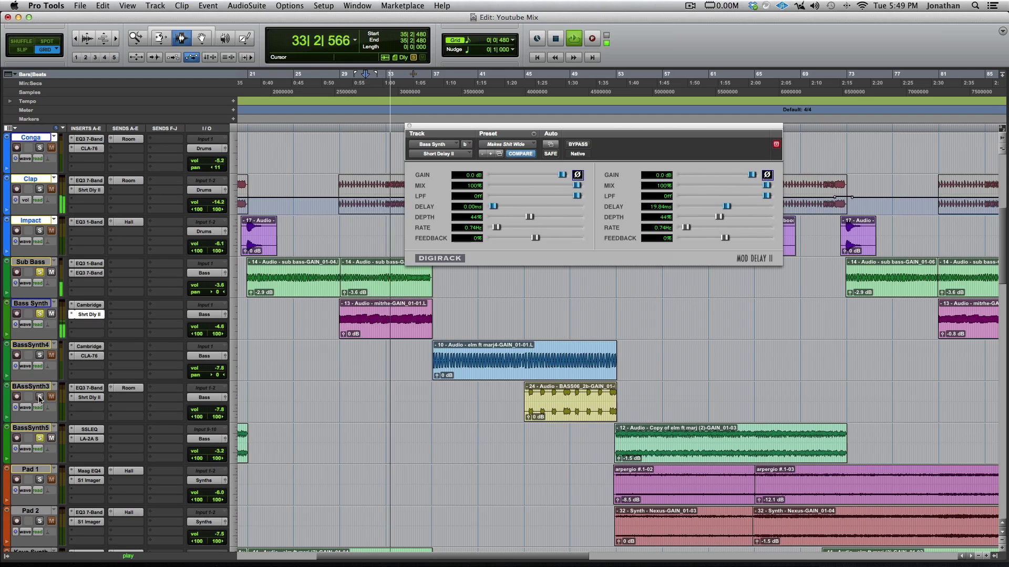
scroll(48, 359, "up", 3)
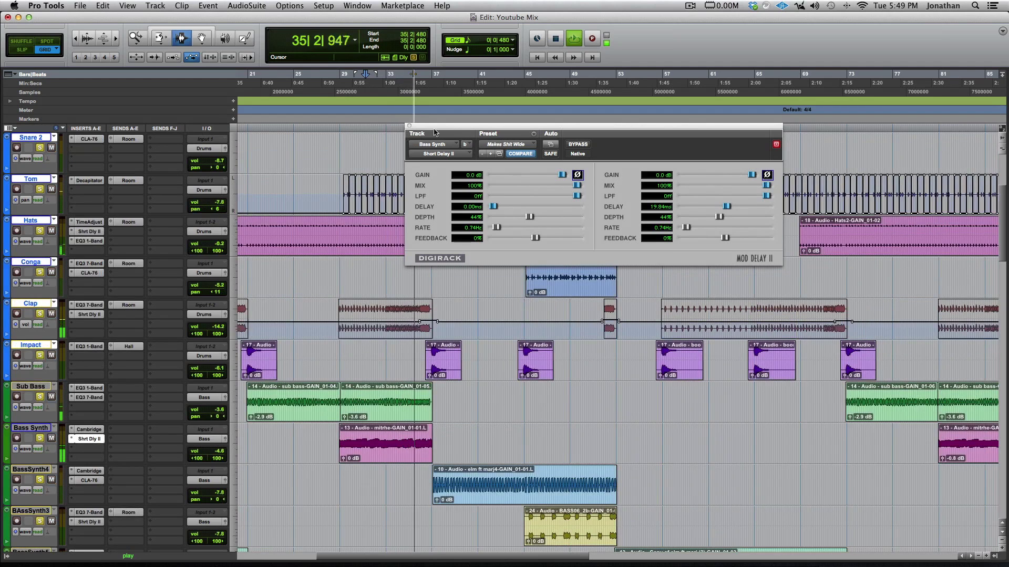
left_click_drag(447, 127, 604, 131)
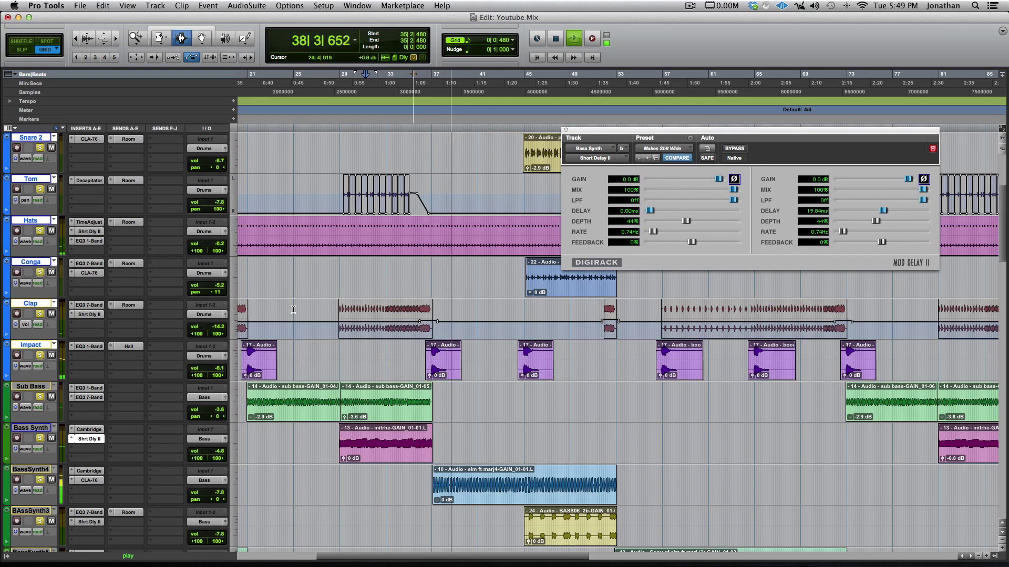
key("space")
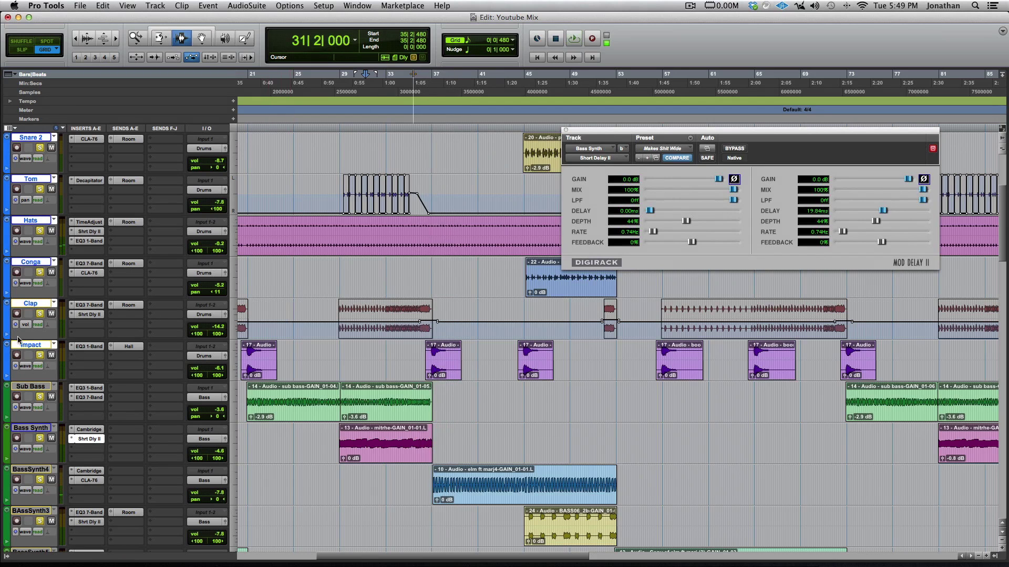
Clear the solos and play the full mix from bar 31 to hear the kick and bass together.
scroll(130, 381, "up", 5)
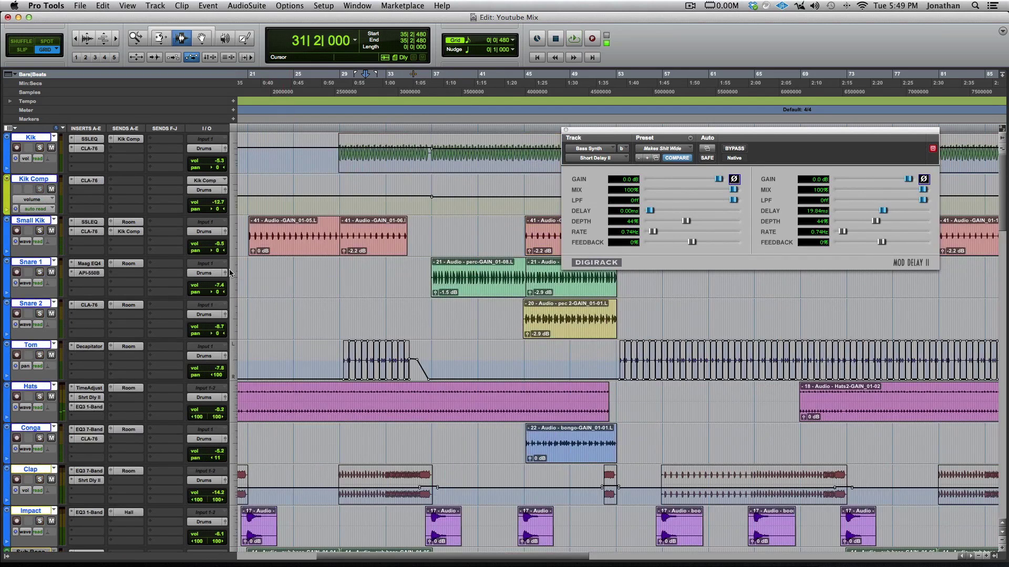
key("space")
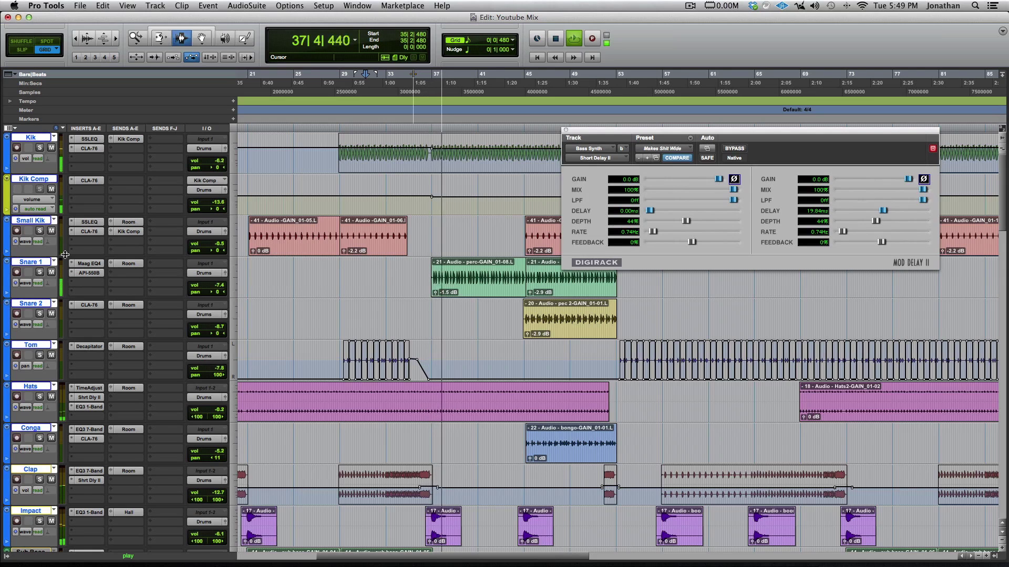
key("space")
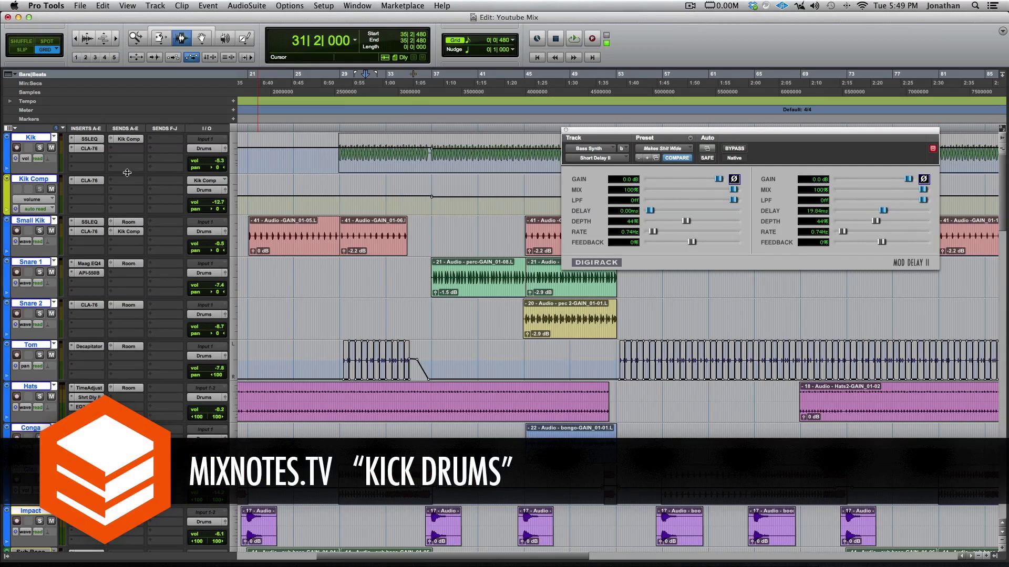
Review the Drums bus's insert chain, close the open plug-in window, and return to the kick tracks.
scroll(119, 316, "down", 15)
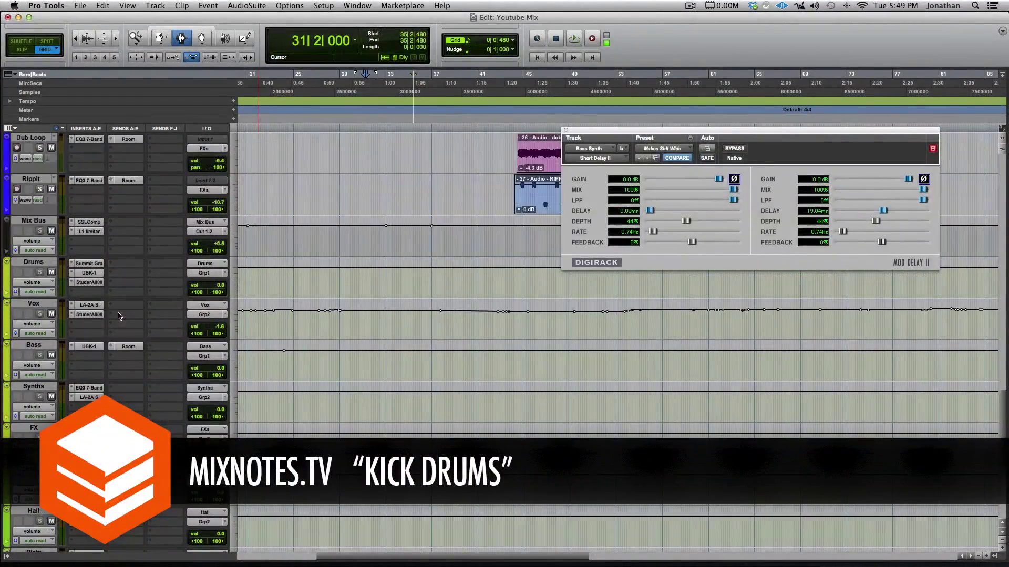
left_click(92, 285)
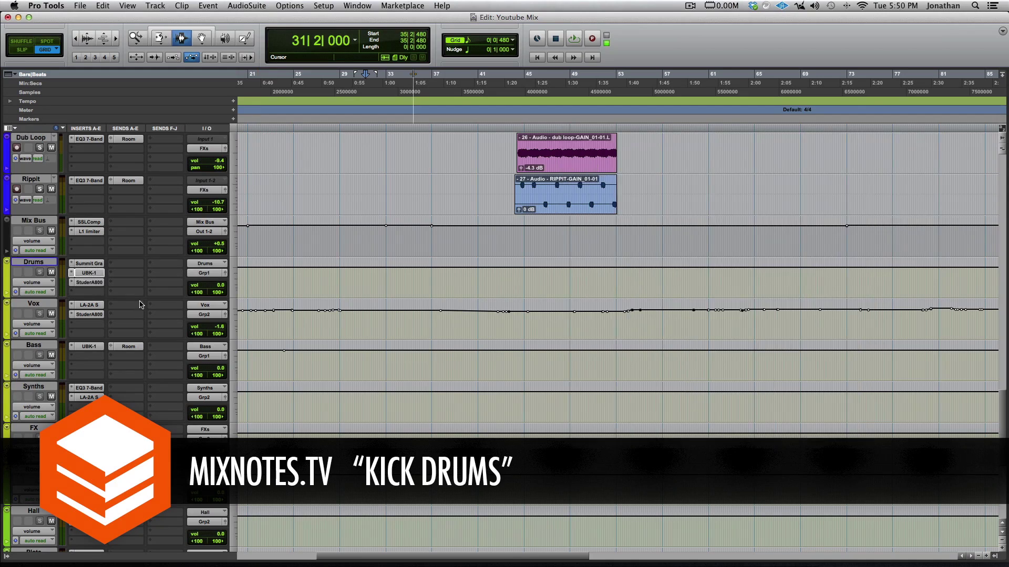
scroll(140, 305, "up", 15)
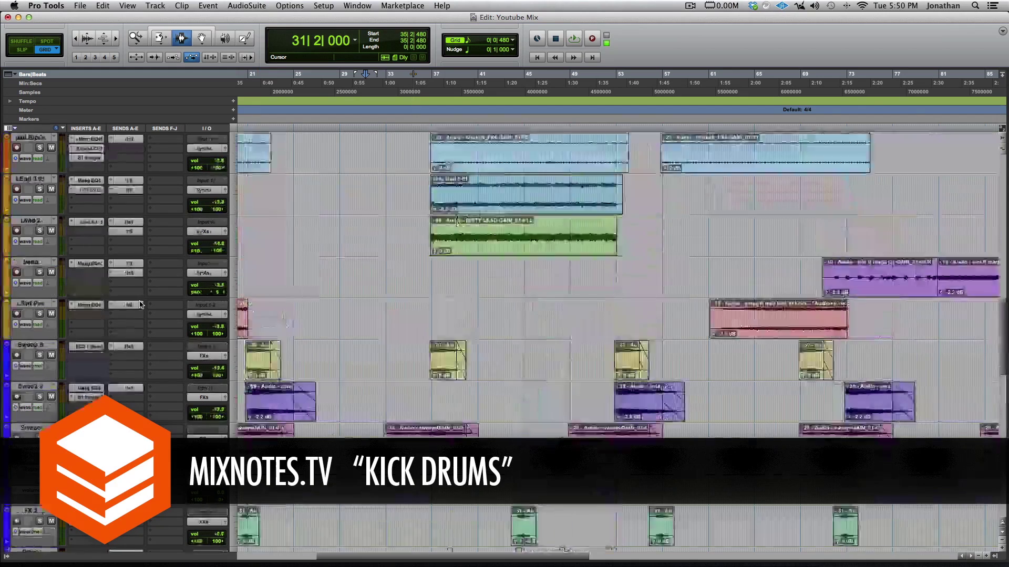
scroll(342, 249, "left", 3)
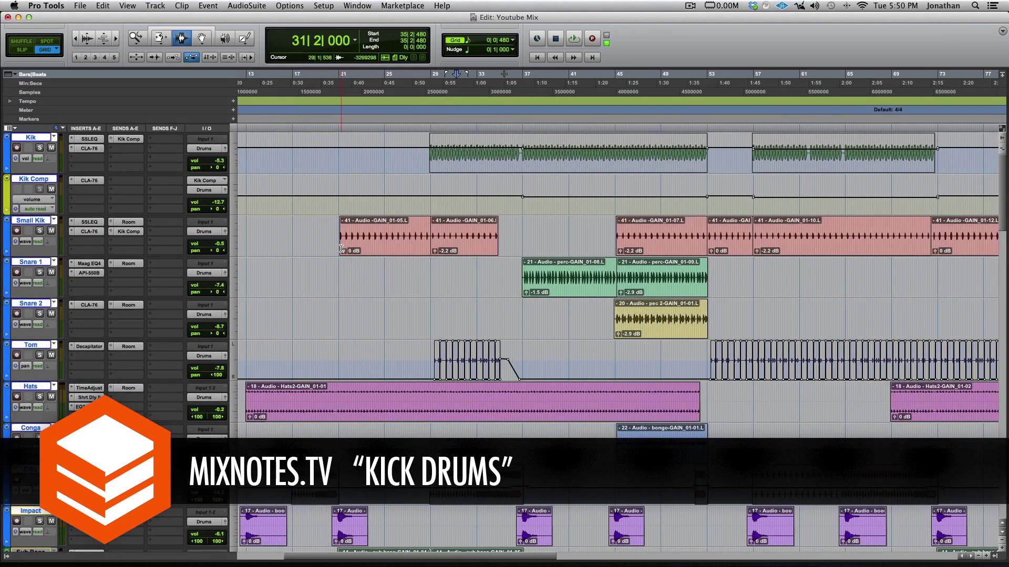